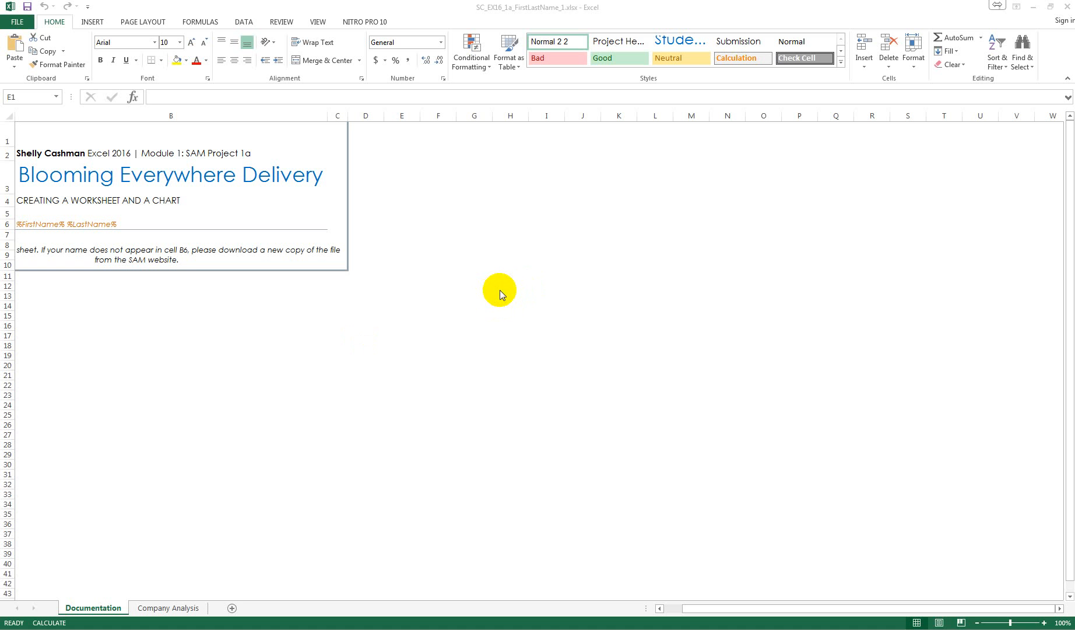
# Save the workbook under a new name in the Excel Ch 1 Mod 1a folder, replacing FirstLastName with the student's full name
pyautogui.click(18, 23)
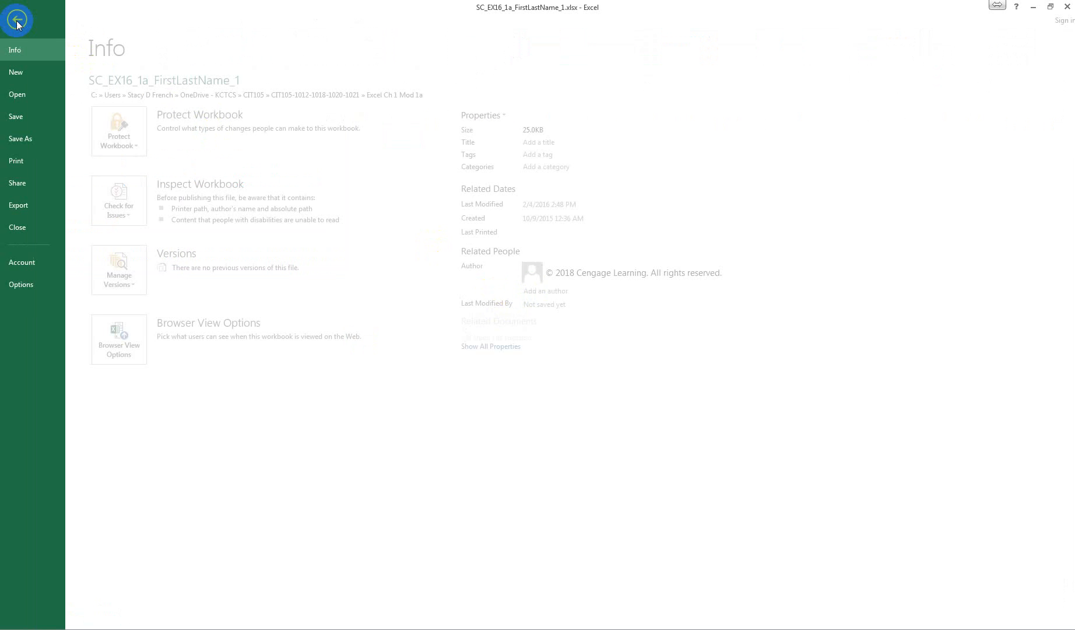
pyautogui.click(34, 139)
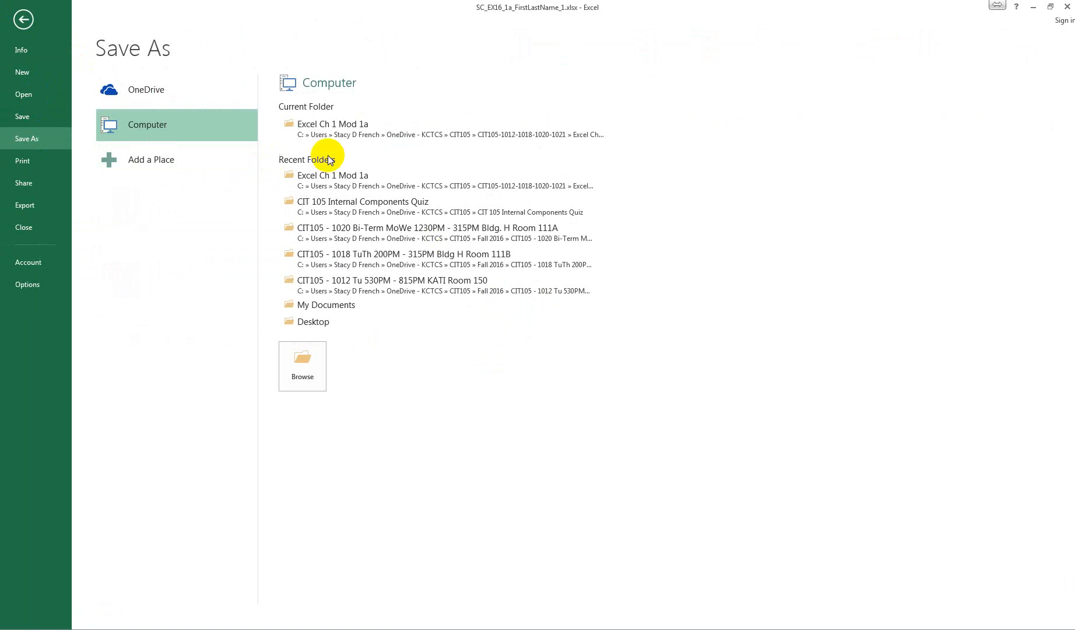
pyautogui.click(371, 135)
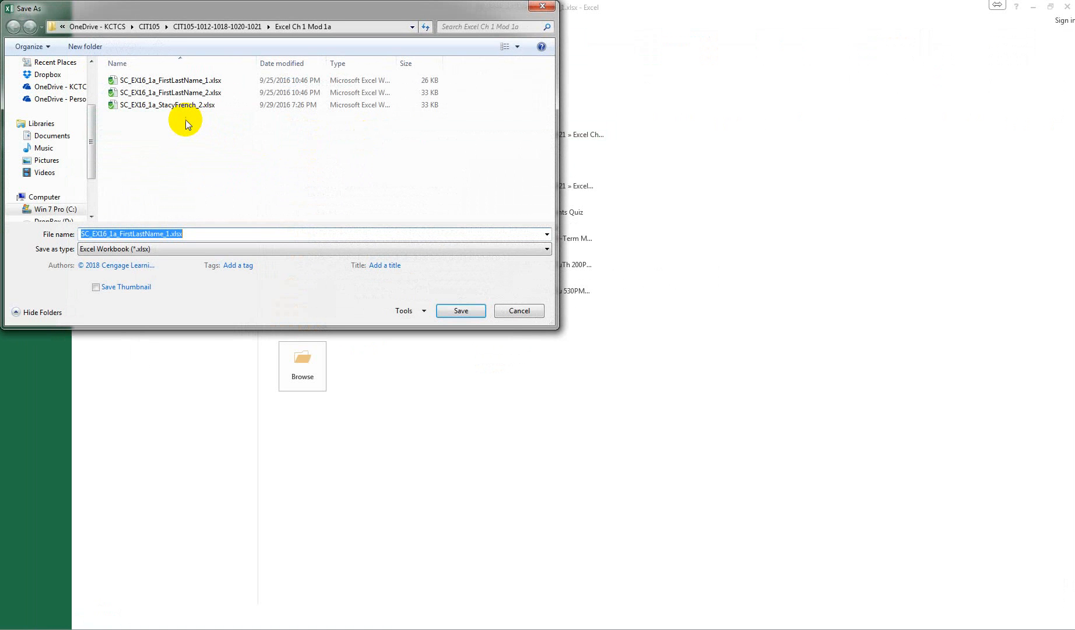
pyautogui.click(137, 229)
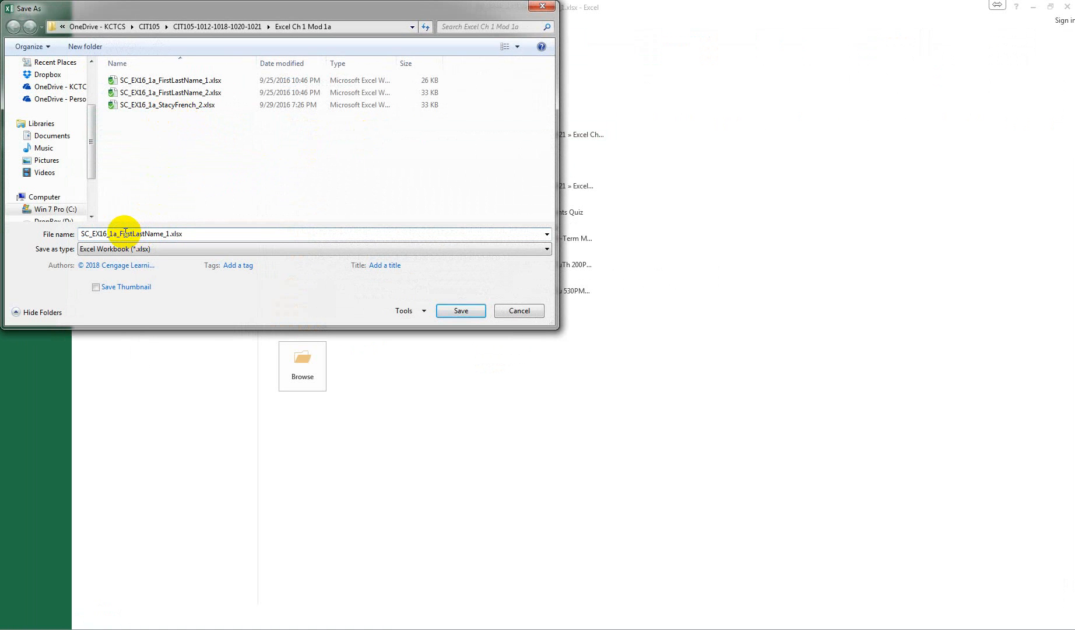
pyautogui.click(120, 233)
pyautogui.moveTo(120, 233); pyautogui.dragTo(162, 240)
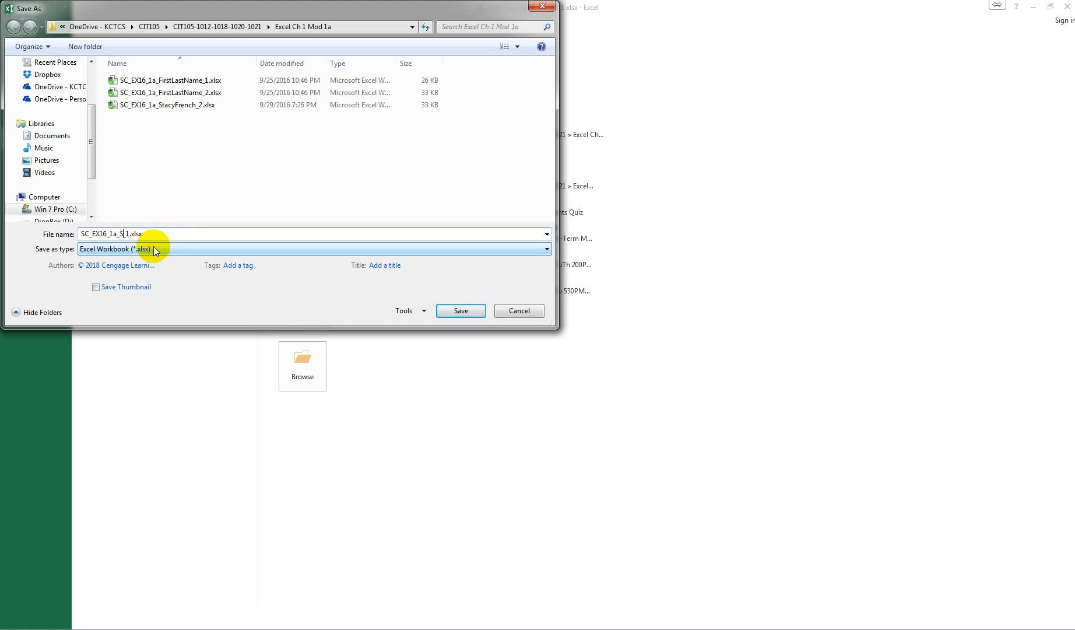
pyautogui.write('StacyFrench')
pyautogui.click(461, 311)
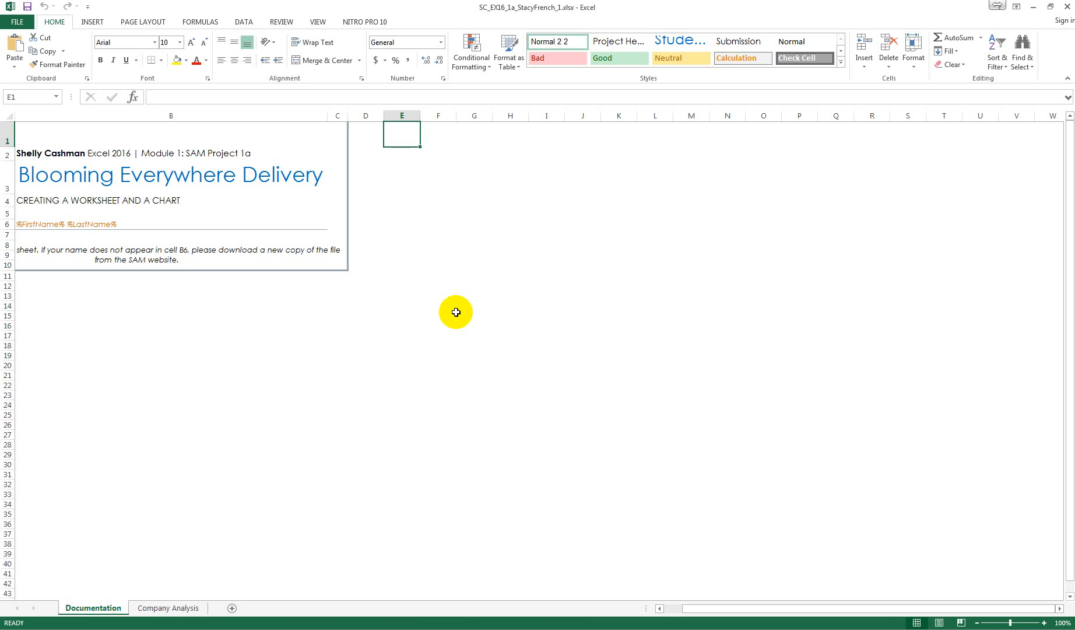
# On the Company Analysis sheet, autofit the width of column A to its contents
pyautogui.click(168, 610)
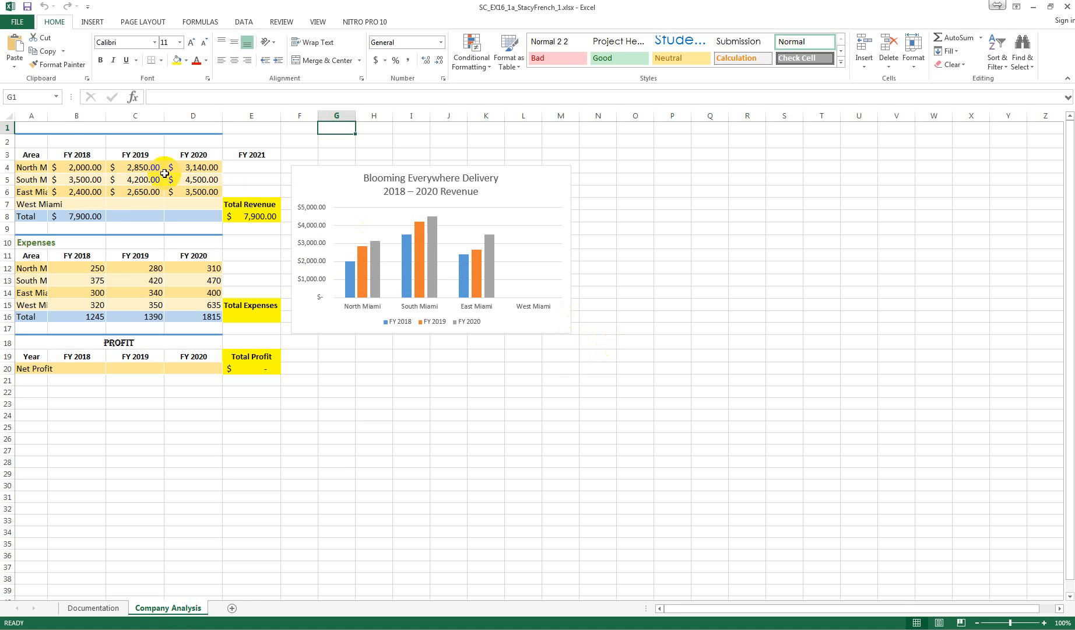
pyautogui.doubleClick(47, 115)
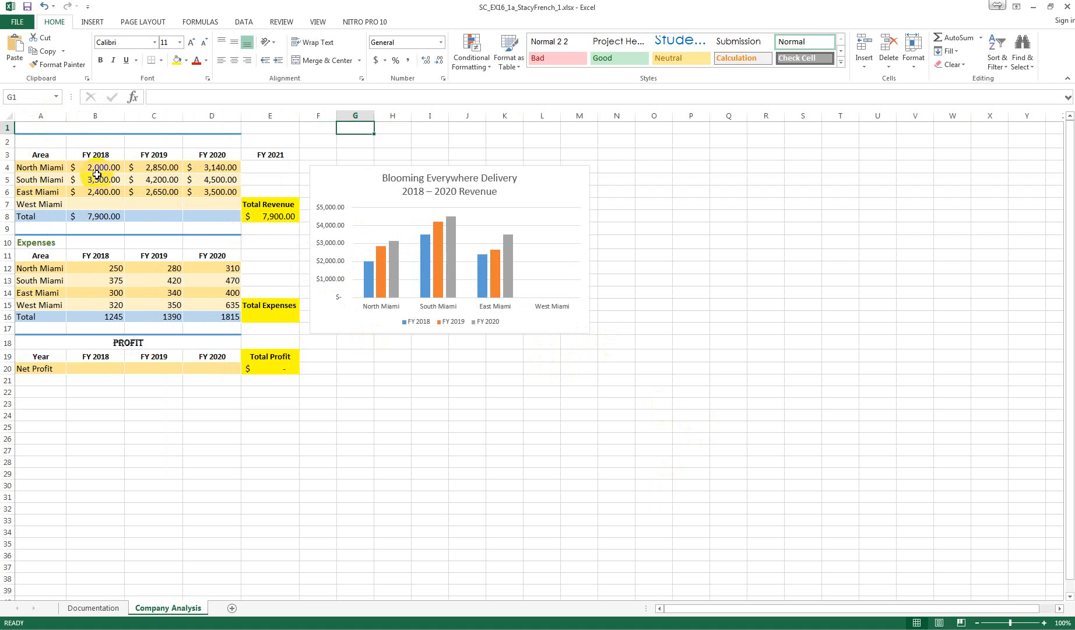
# Enter the worksheet title "Blooming Everywhere Delivery" in merged cell A1
pyautogui.click(34, 128)
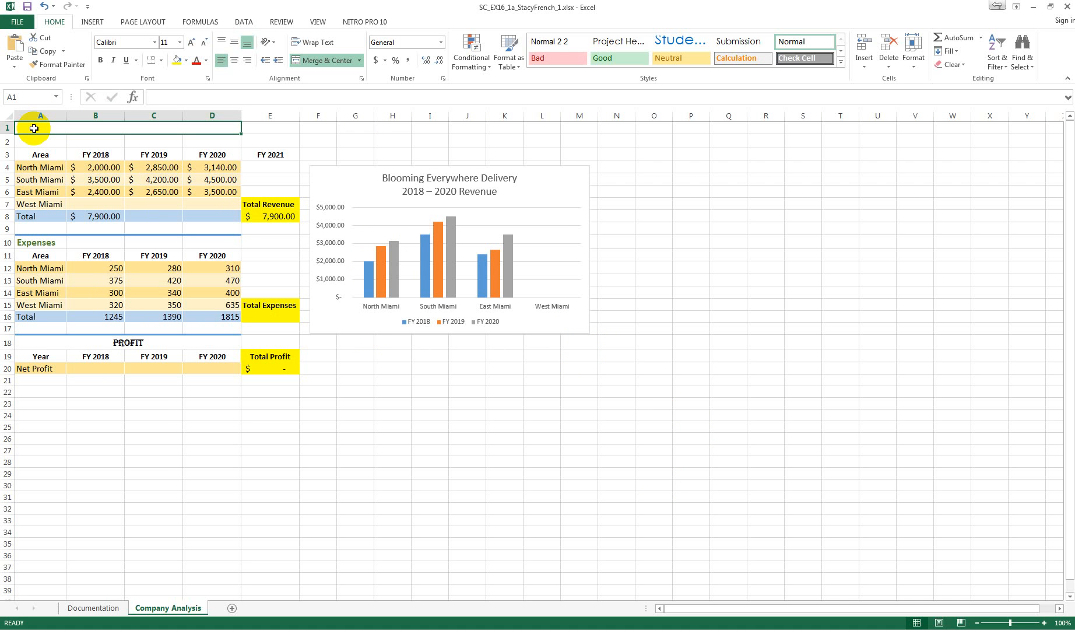
pyautogui.write('B')
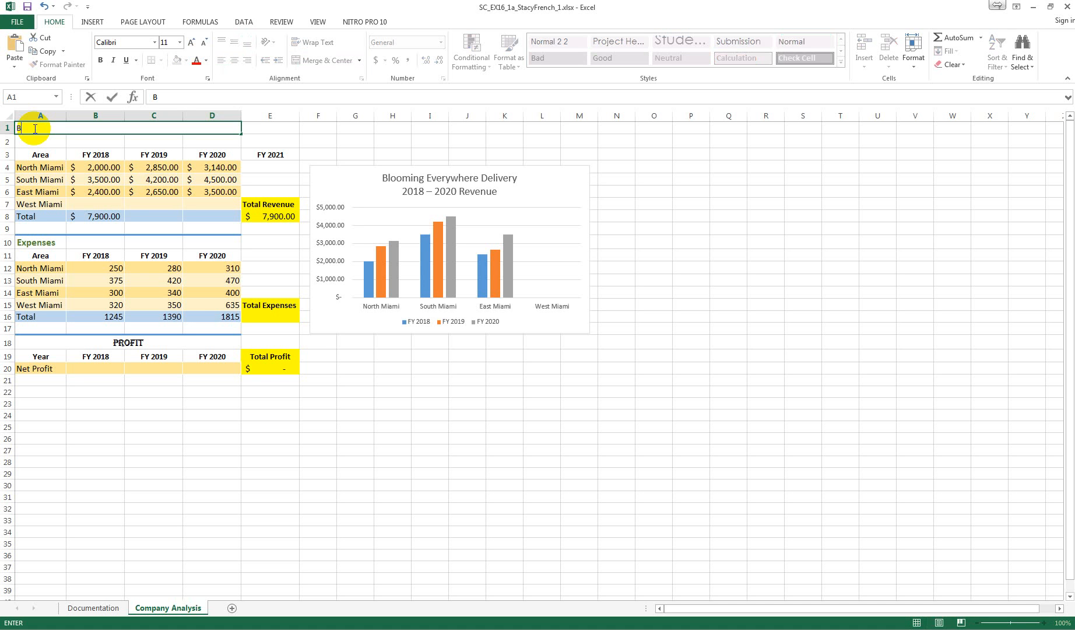
pyautogui.write('looming Everywh')
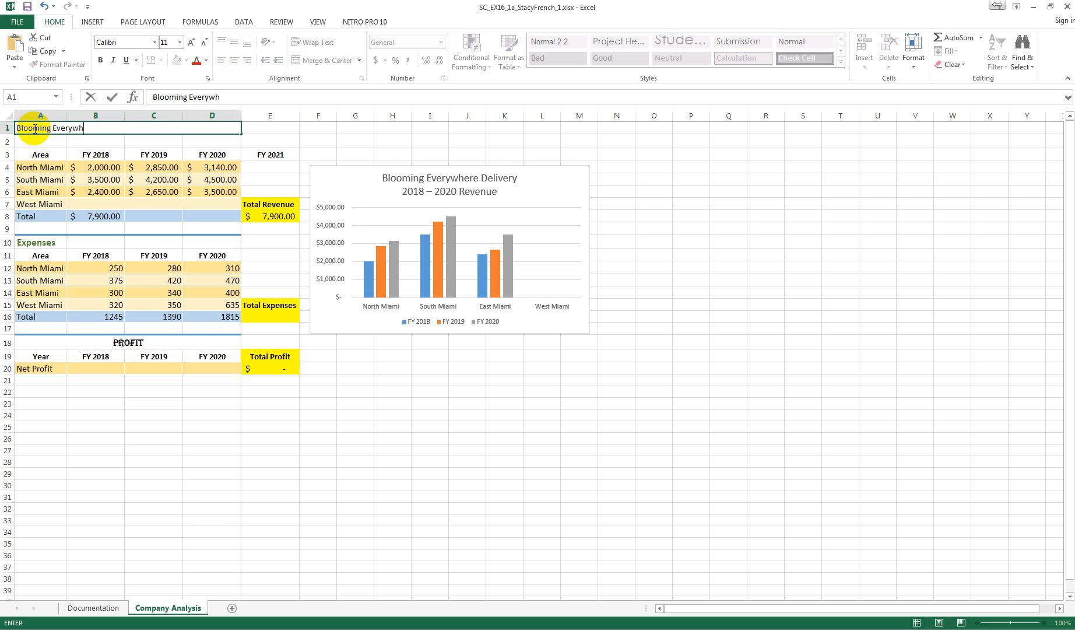
pyautogui.write('ere Delivery')
pyautogui.press('Return')
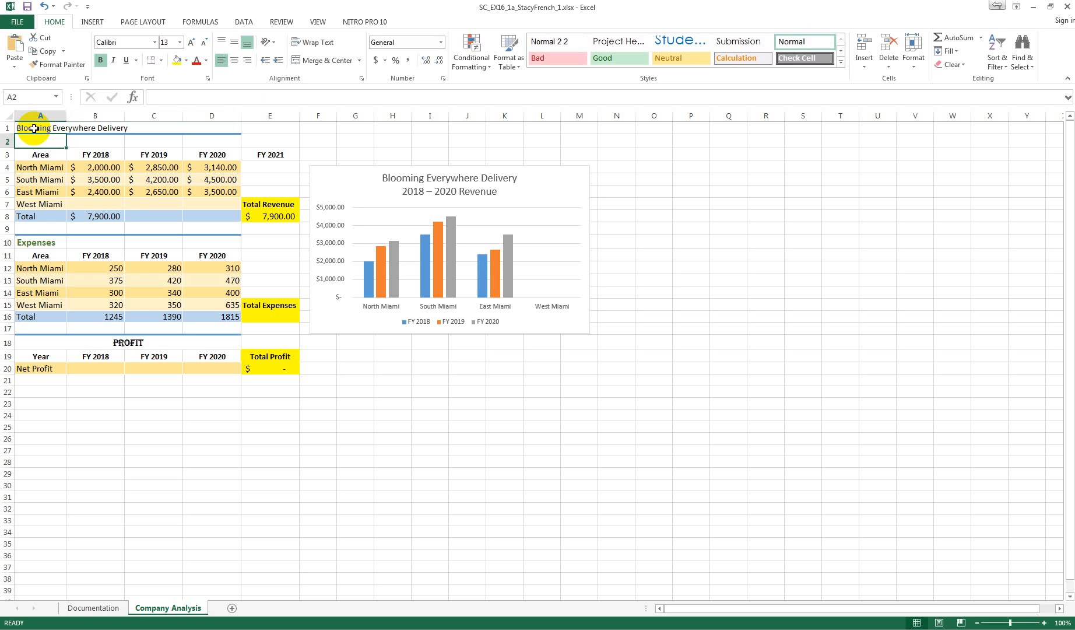
# Center the title in A1 horizontally and apply the Heading 1 cell style to it
pyautogui.click(76, 128)
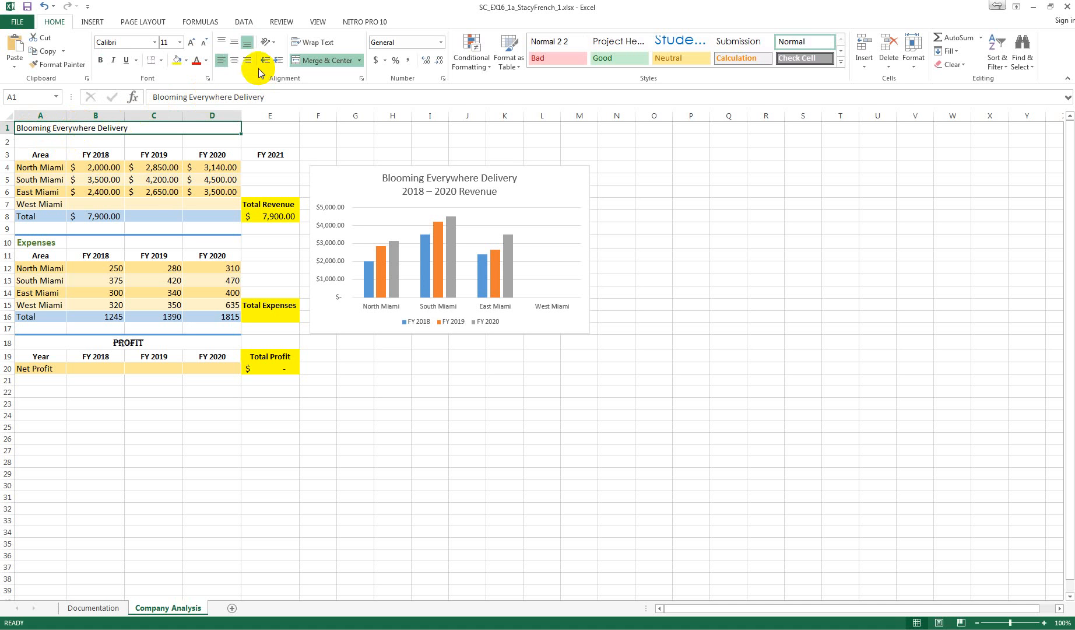
pyautogui.click(235, 62)
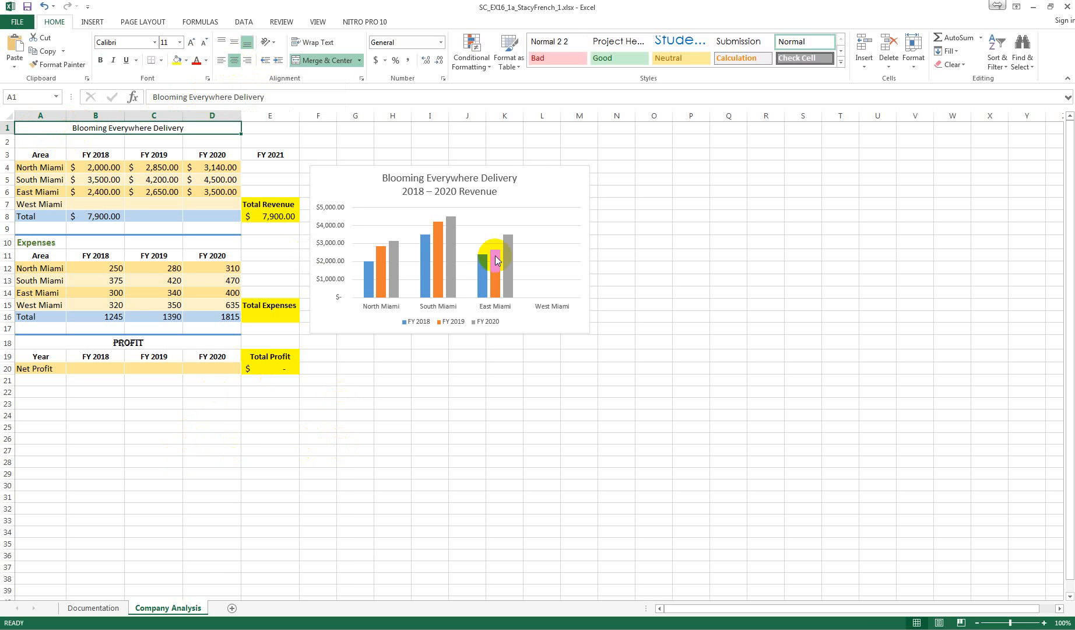
pyautogui.click(841, 62)
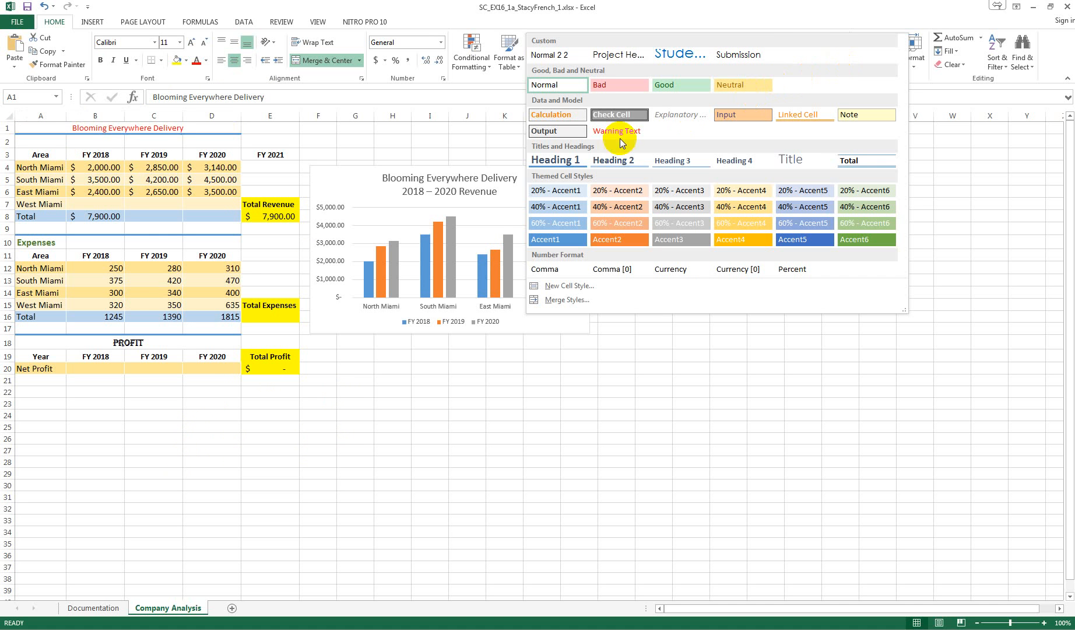
pyautogui.click(549, 160)
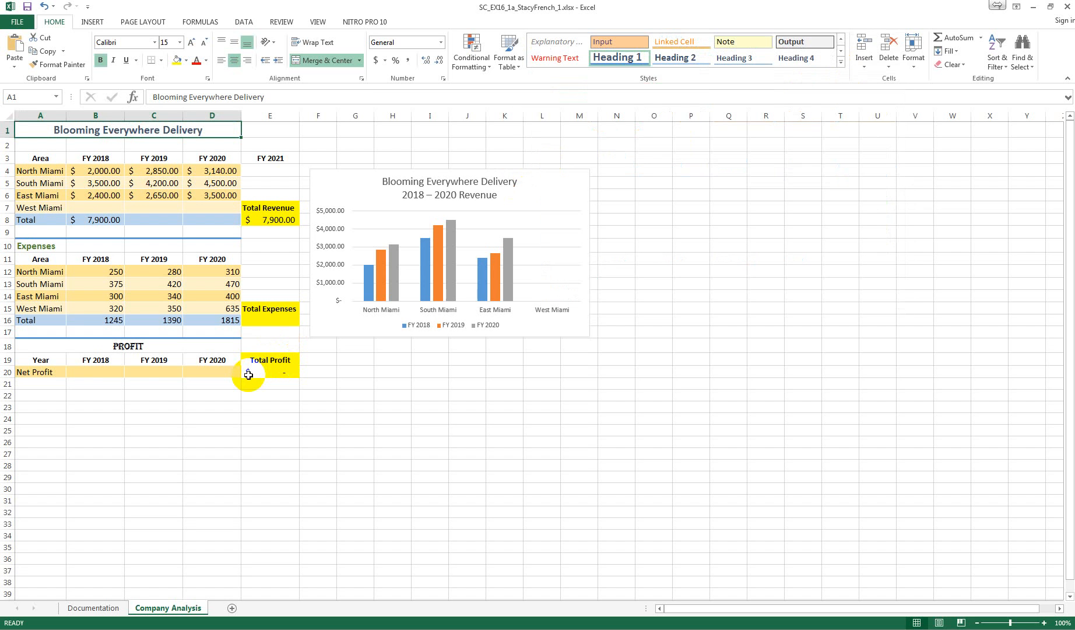
# Enter the heading "Revenue" in cell A2 and merge and center it across A2:D2
pyautogui.click(39, 146)
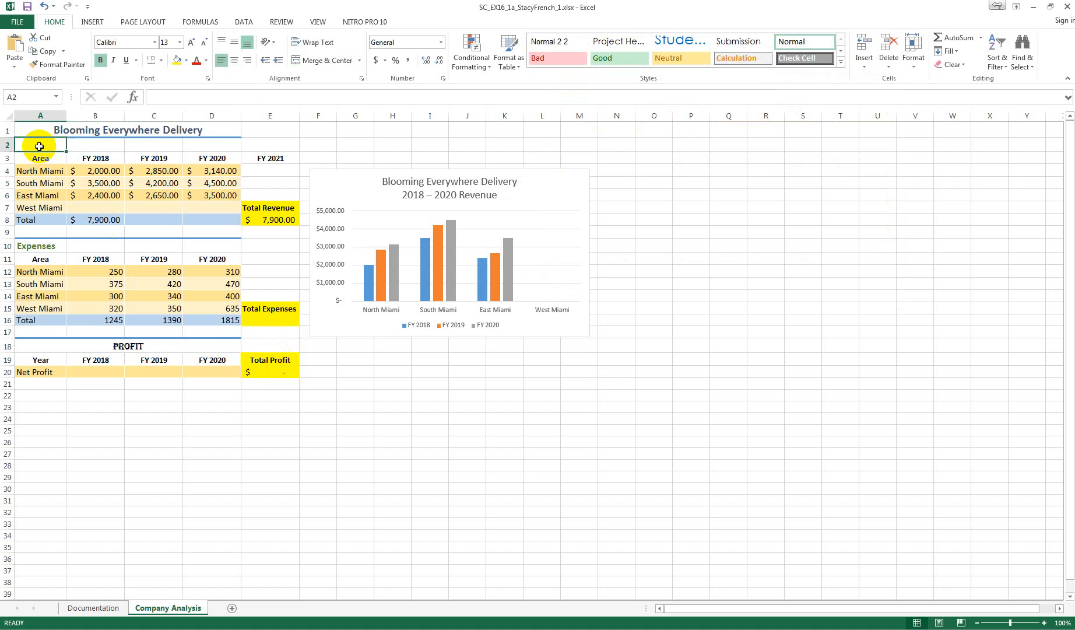
pyautogui.write('Reven')
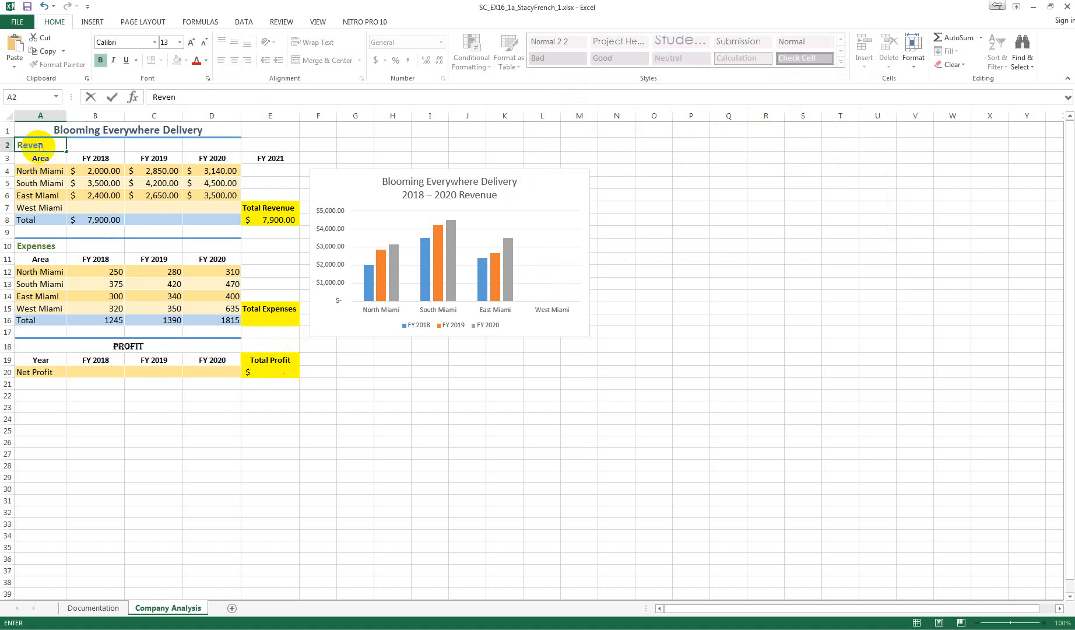
pyautogui.write('ue')
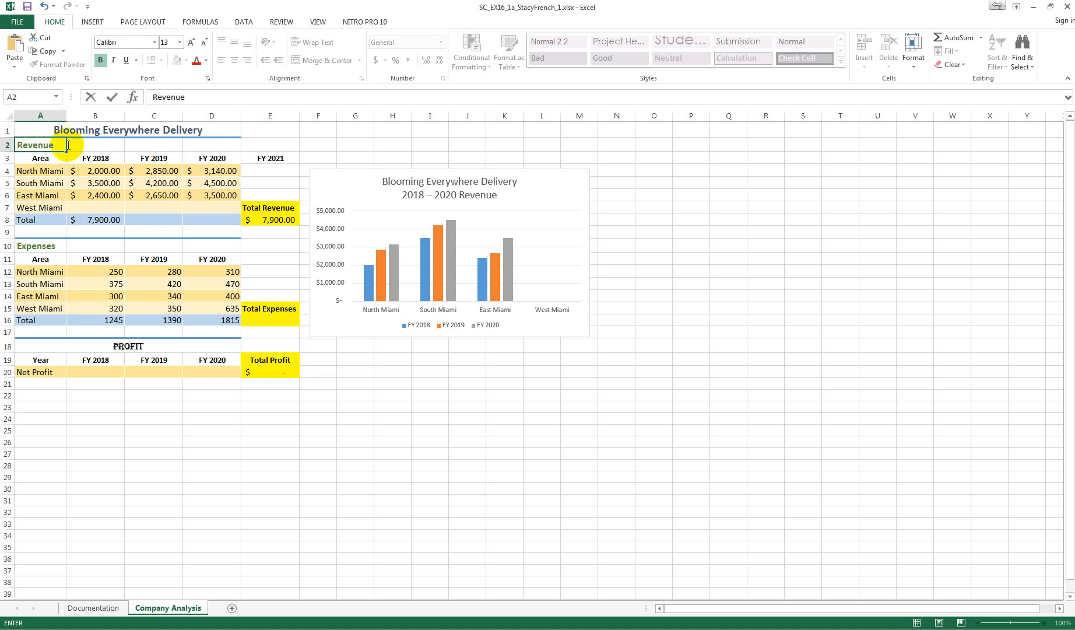
pyautogui.click(35, 158)
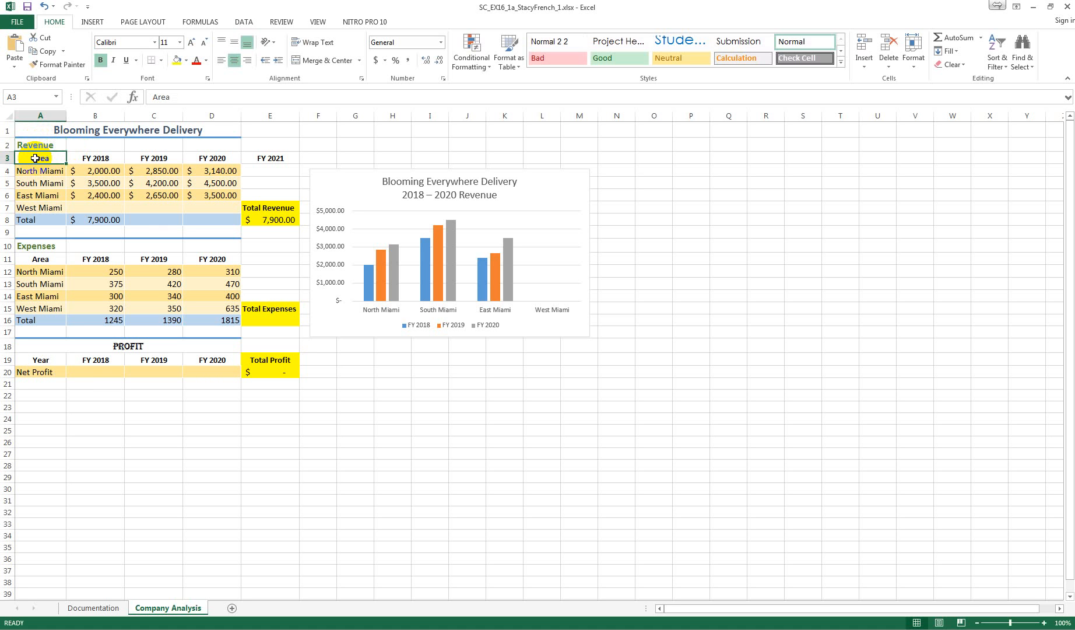
pyautogui.moveTo(37, 144); pyautogui.dragTo(200, 146)
pyautogui.click(327, 60)
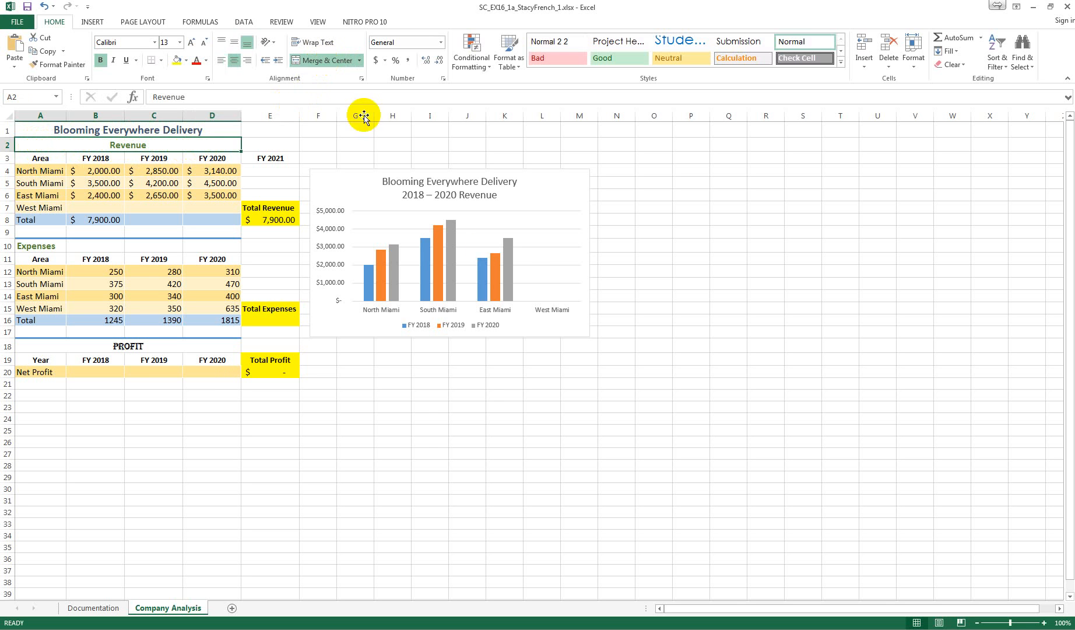
pyautogui.click(418, 429)
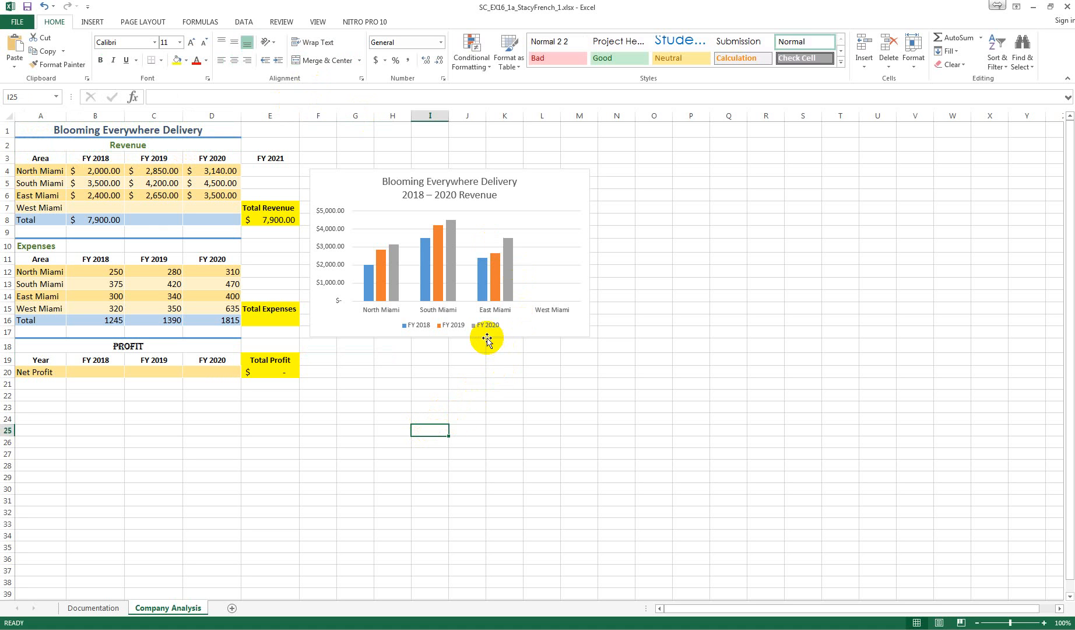
# Clear the contents of cell E3, which holds the FY 2021 heading
pyautogui.click(264, 158)
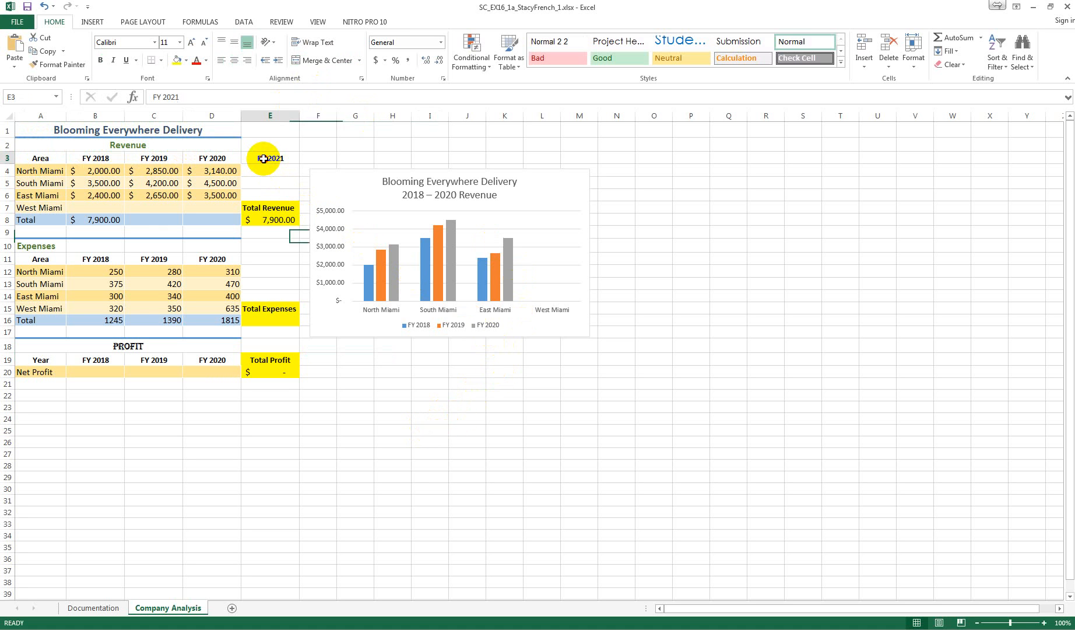
pyautogui.rightClick(266, 158)
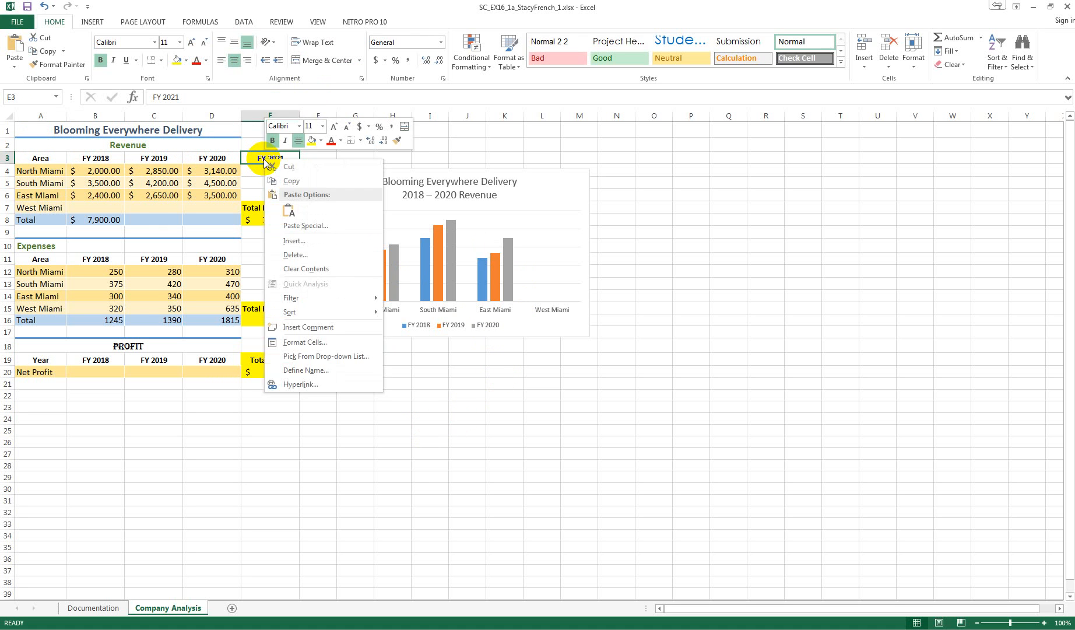
pyautogui.click(308, 269)
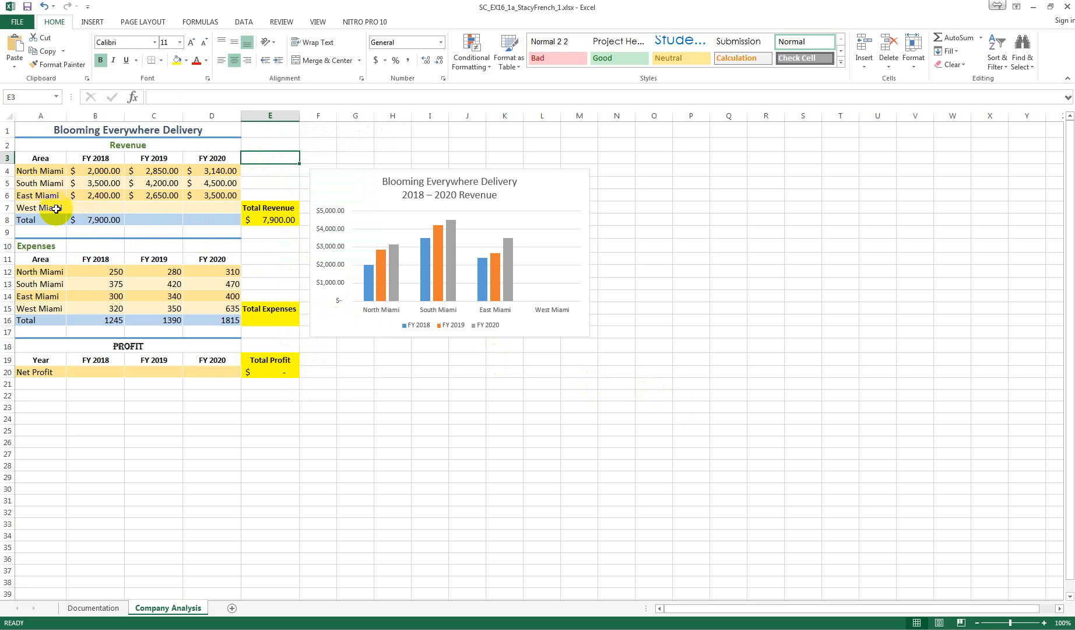
# Enter the West Miami revenue in B7:D7: 1800 for FY 2018, 1950 for FY 2019 and 2020 for FY 2020
pyautogui.click(97, 211)
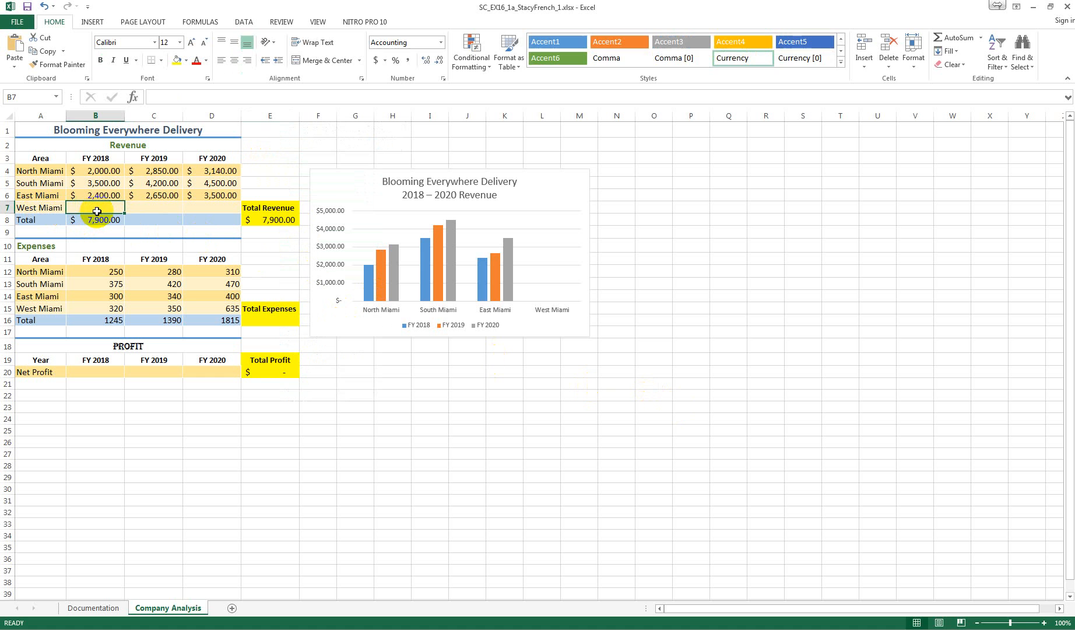
pyautogui.write('1800')
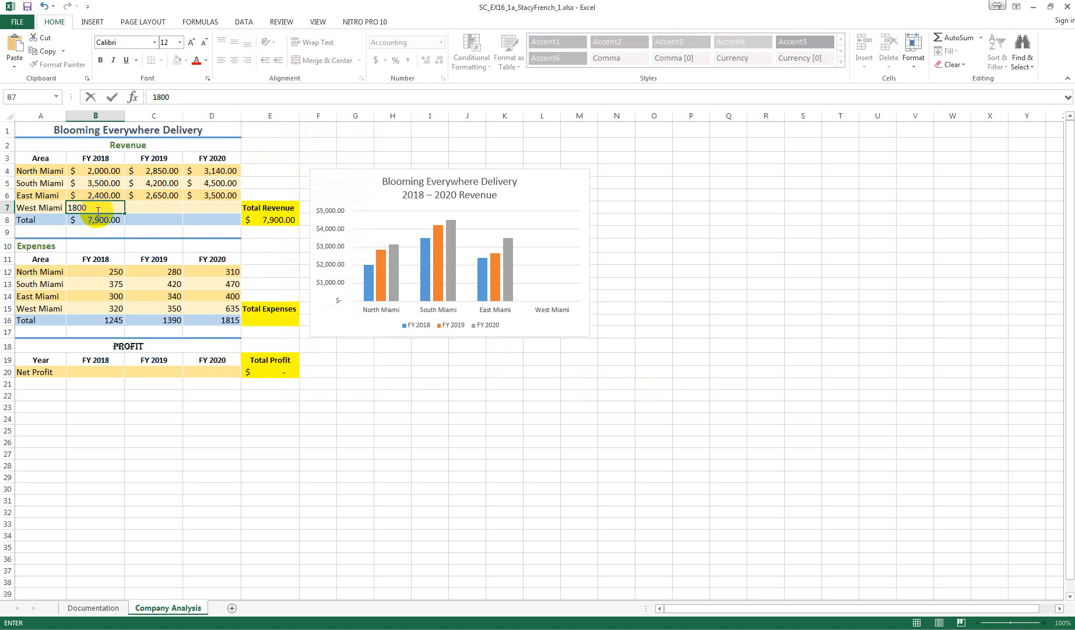
pyautogui.press('Tab')
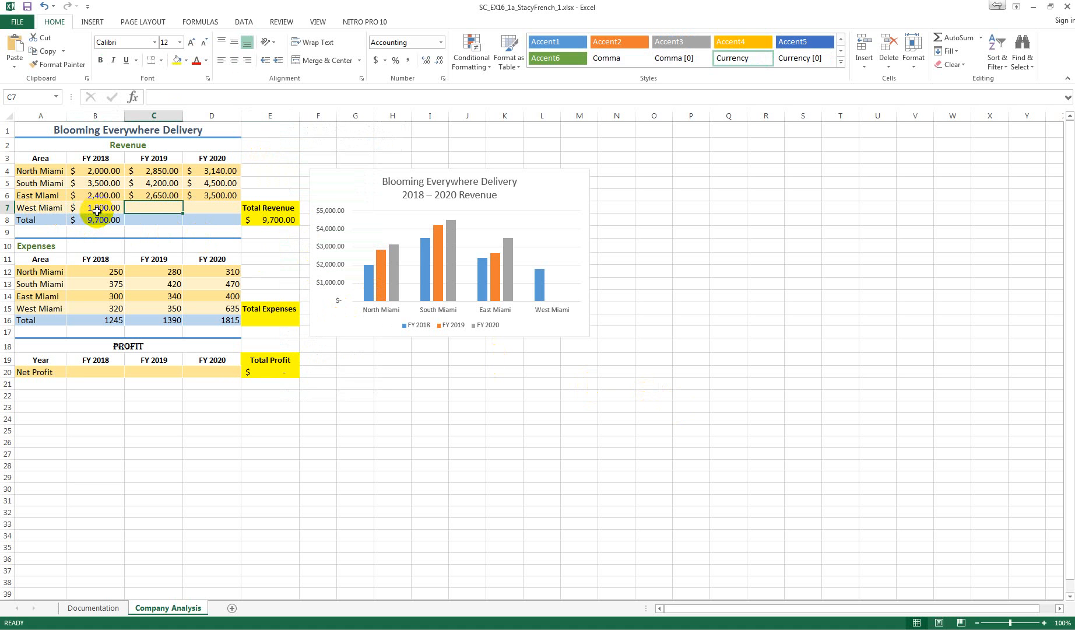
pyautogui.write('195')
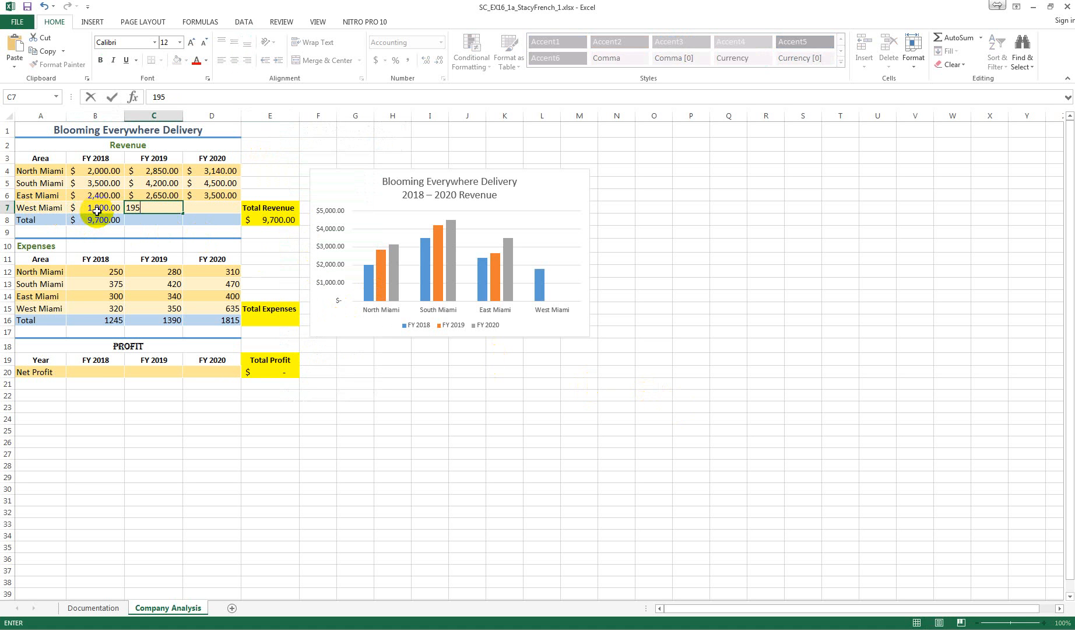
pyautogui.write('0')
pyautogui.press('Tab')
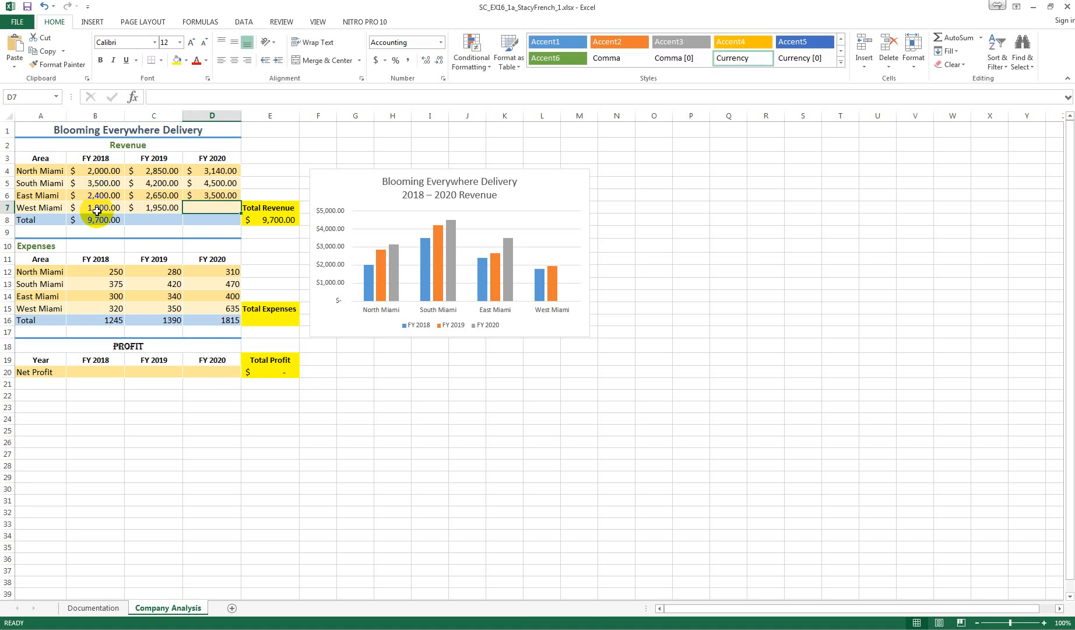
pyautogui.write('2020')
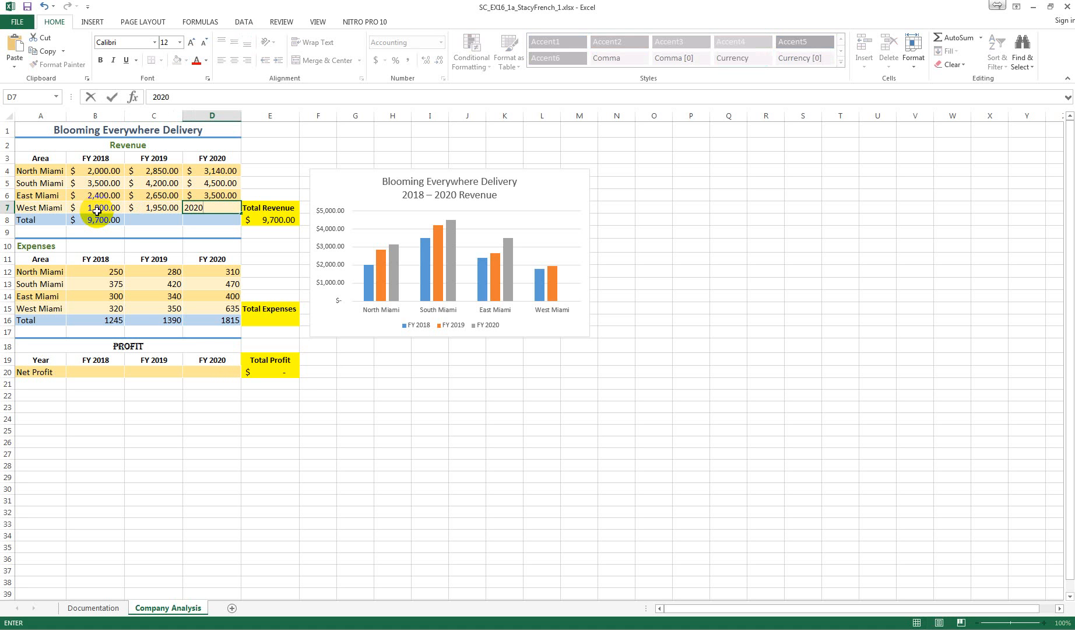
pyautogui.press('Tab')
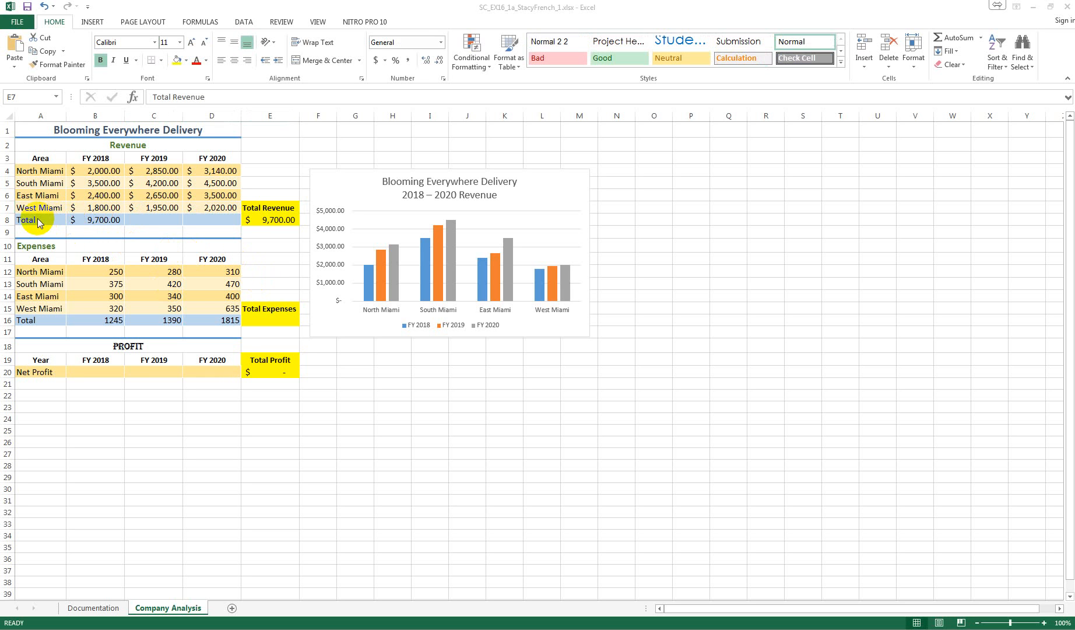
# Copy the revenue total formula from B8 across to C8:D8 with AutoFill
pyautogui.click(88, 217)
pyautogui.click(94, 220)
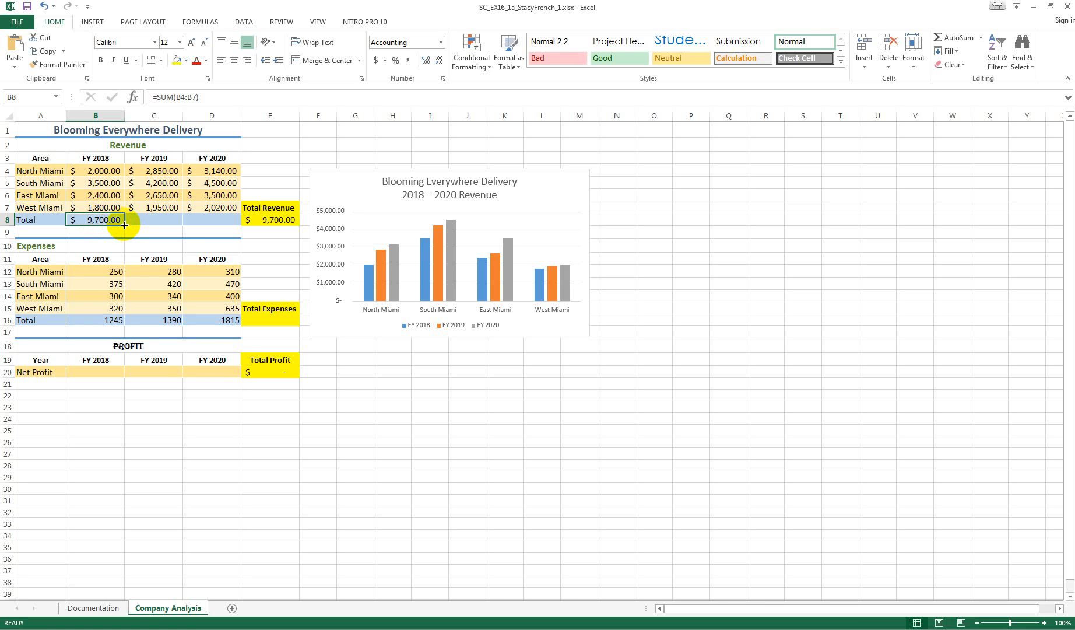
pyautogui.moveTo(125, 224); pyautogui.dragTo(218, 225)
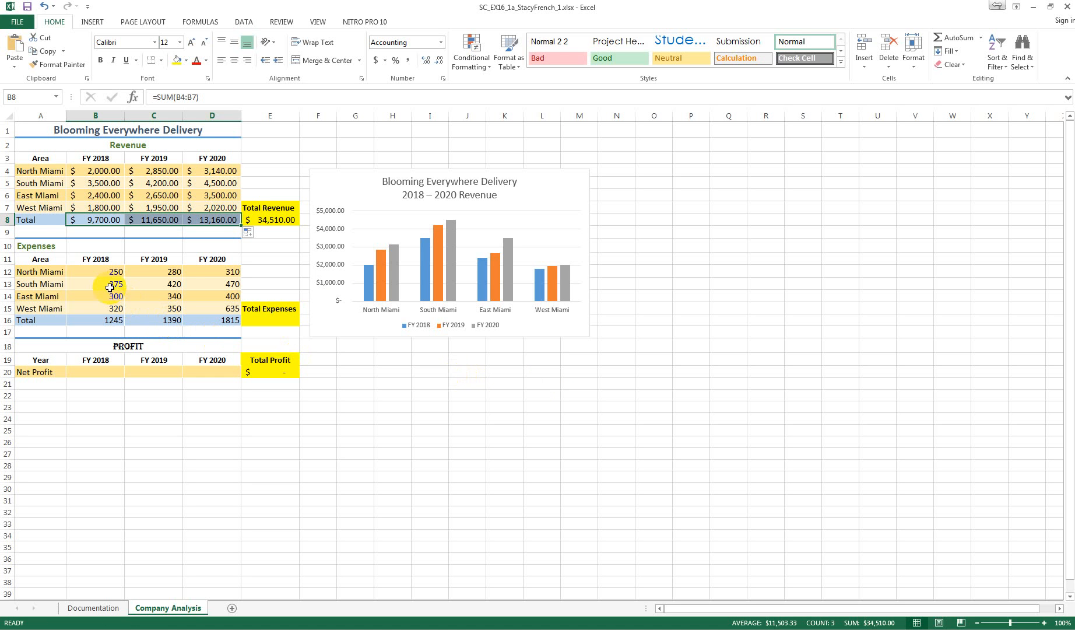
# Merge and center the Expenses heading across A10:D10
pyautogui.moveTo(36, 246); pyautogui.dragTo(201, 244)
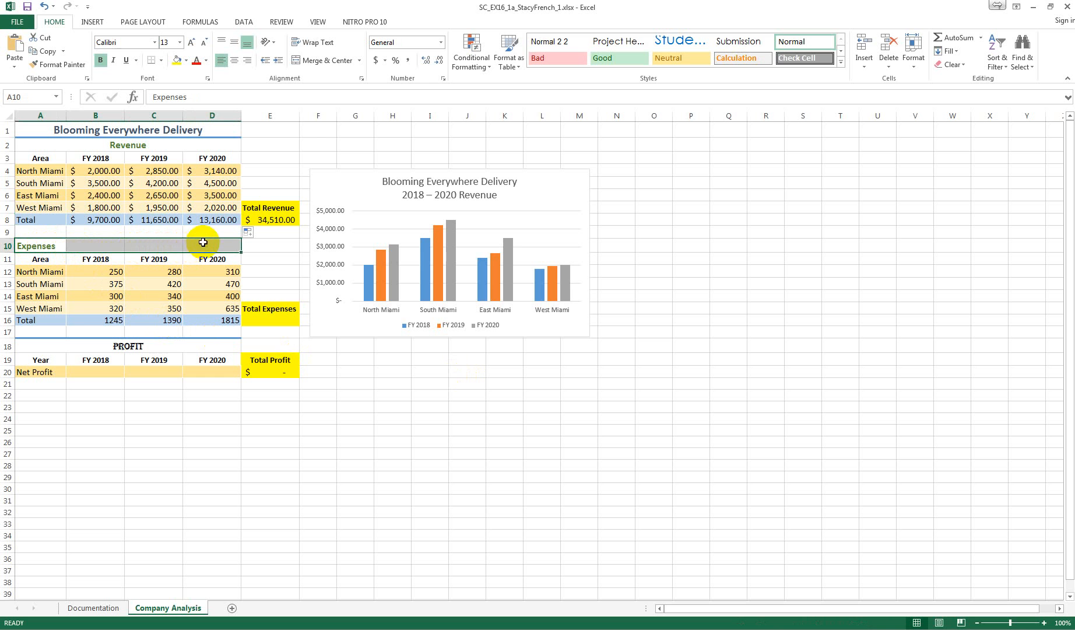
pyautogui.click(323, 61)
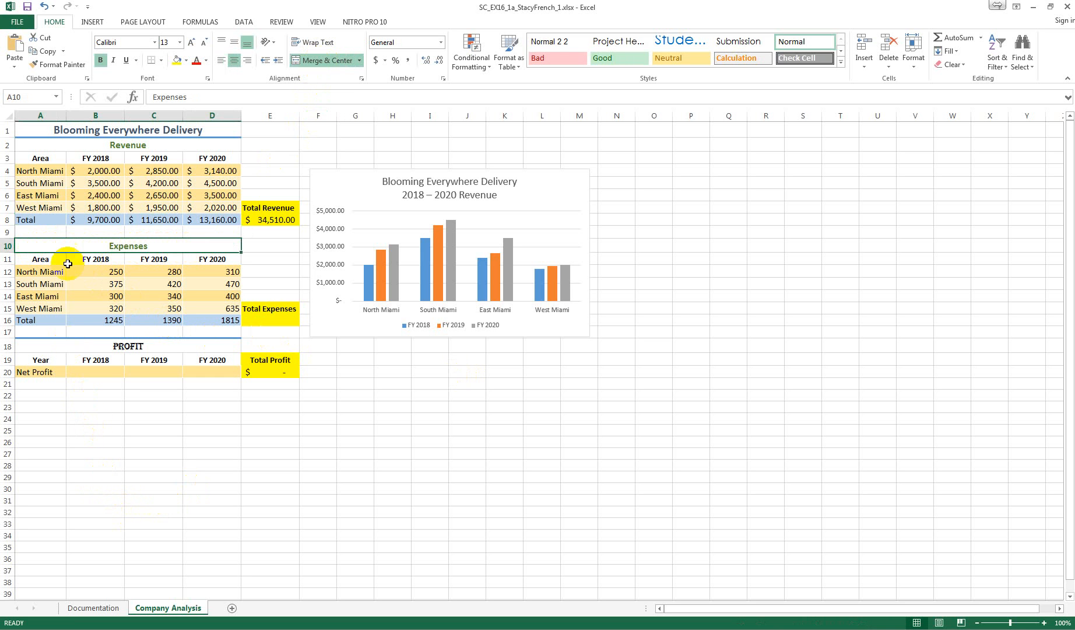
# Format the expense figures in B12:D16 with the Accounting number format, using the $ symbol and two decimal places
pyautogui.click(89, 274)
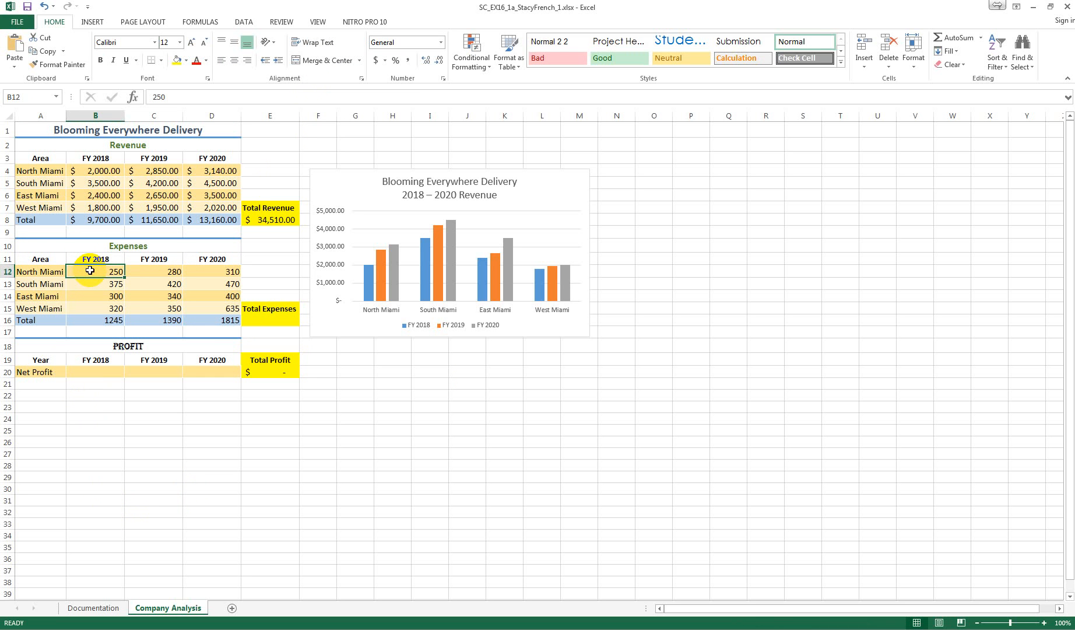
pyautogui.moveTo(90, 271); pyautogui.dragTo(195, 320)
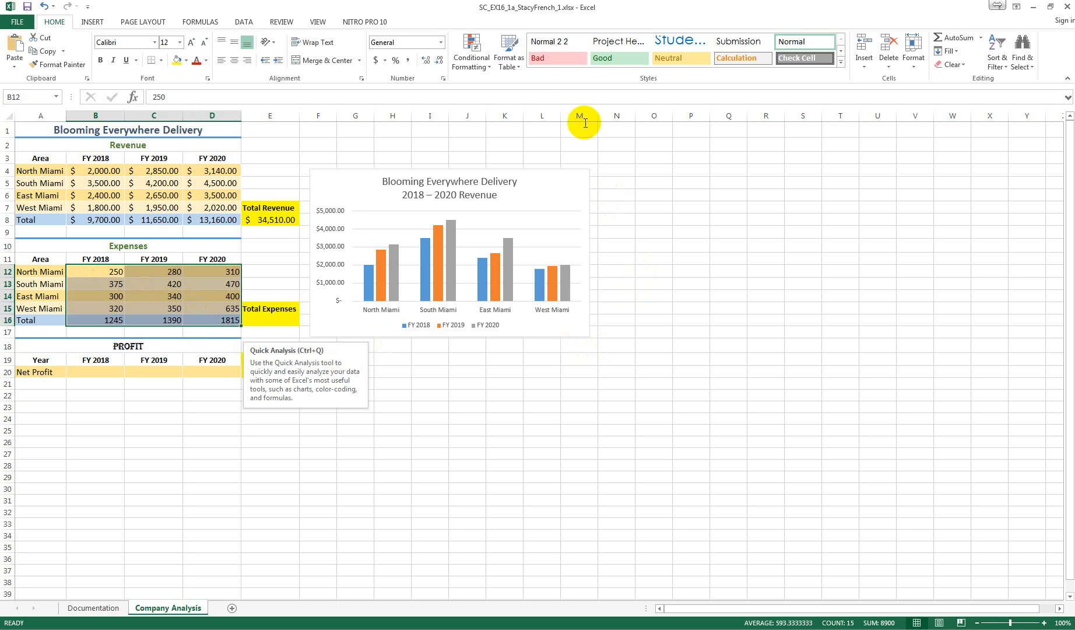
pyautogui.click(441, 42)
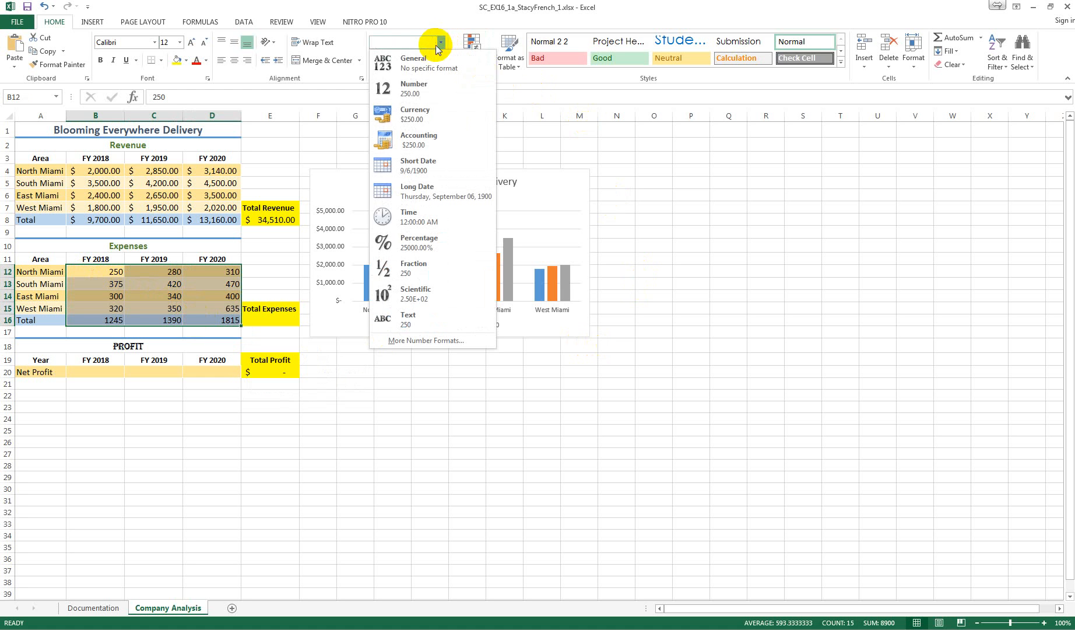
pyautogui.click(417, 140)
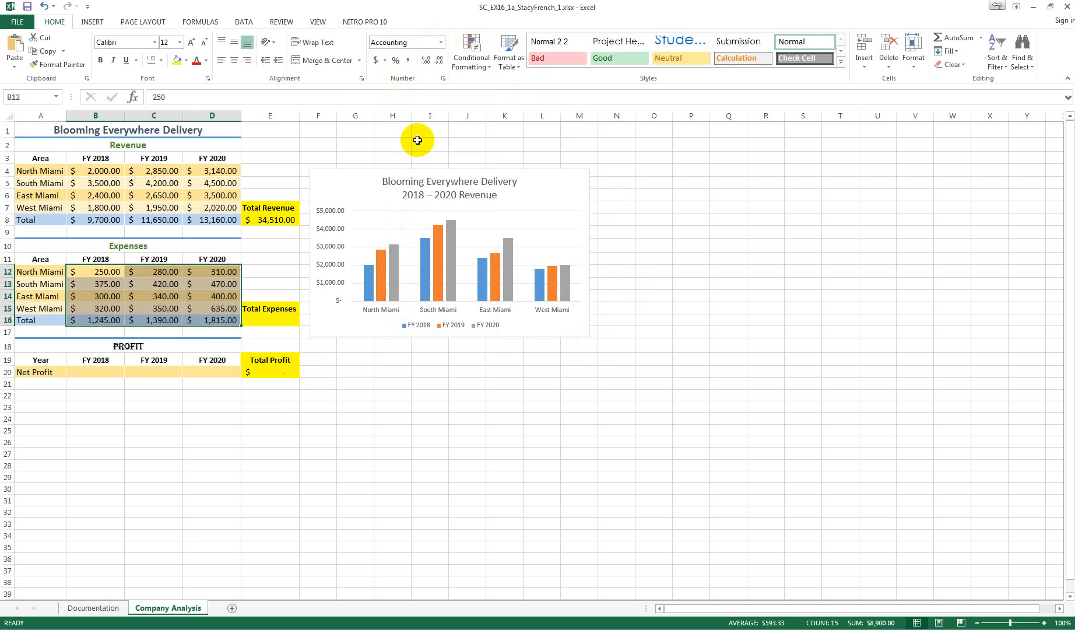
pyautogui.click(444, 77)
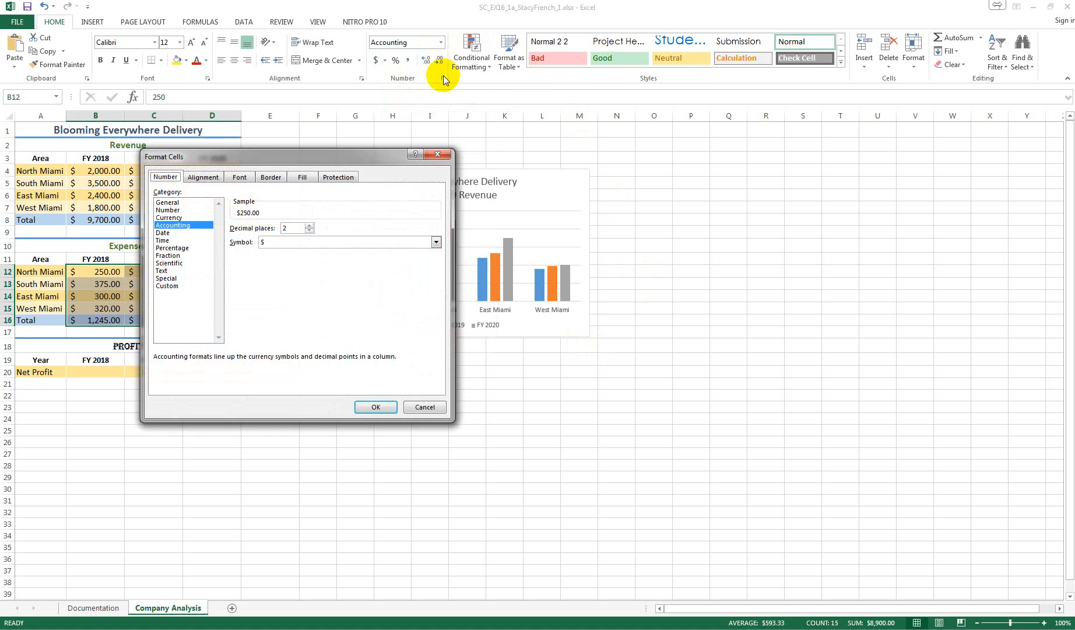
pyautogui.click(376, 407)
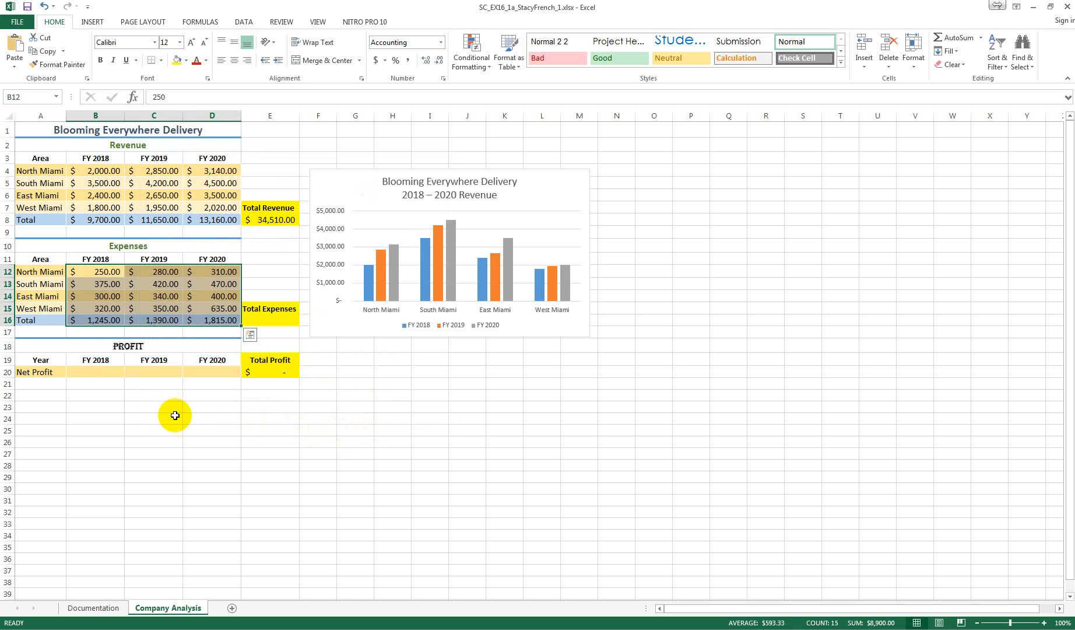
# Insert a SUM function in E16 that totals the expenses in B16:D16
pyautogui.click(272, 321)
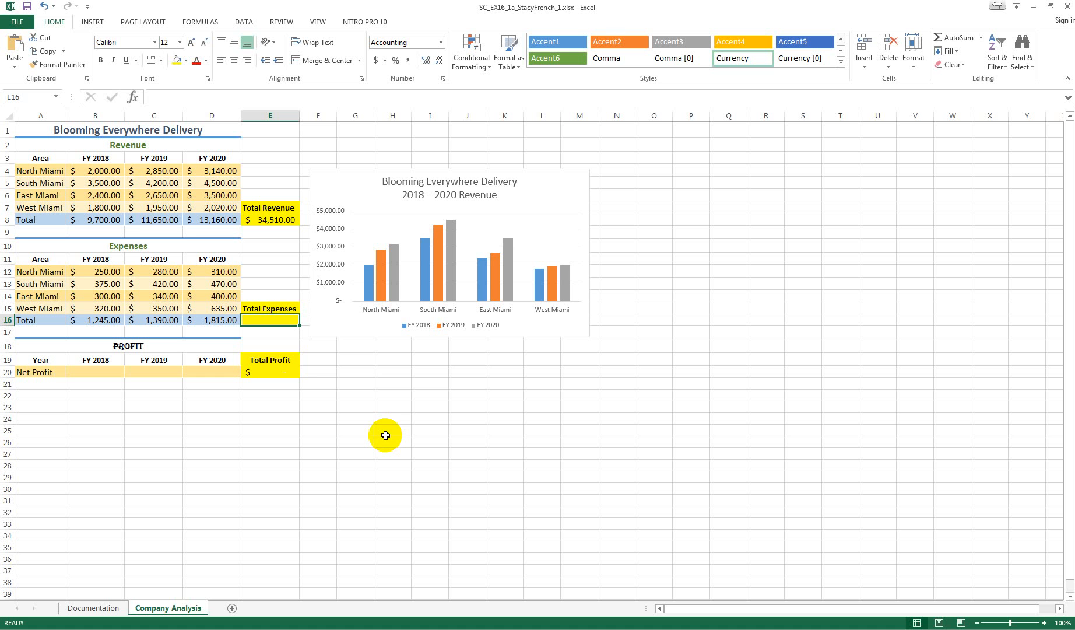
pyautogui.click(136, 98)
pyautogui.click(214, 271)
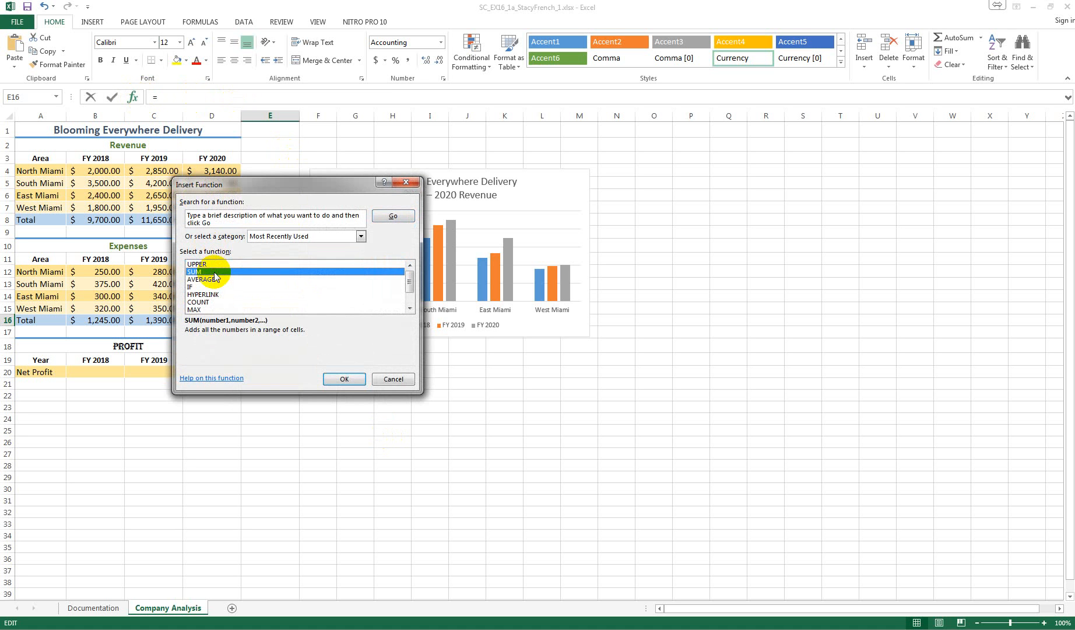
pyautogui.click(348, 379)
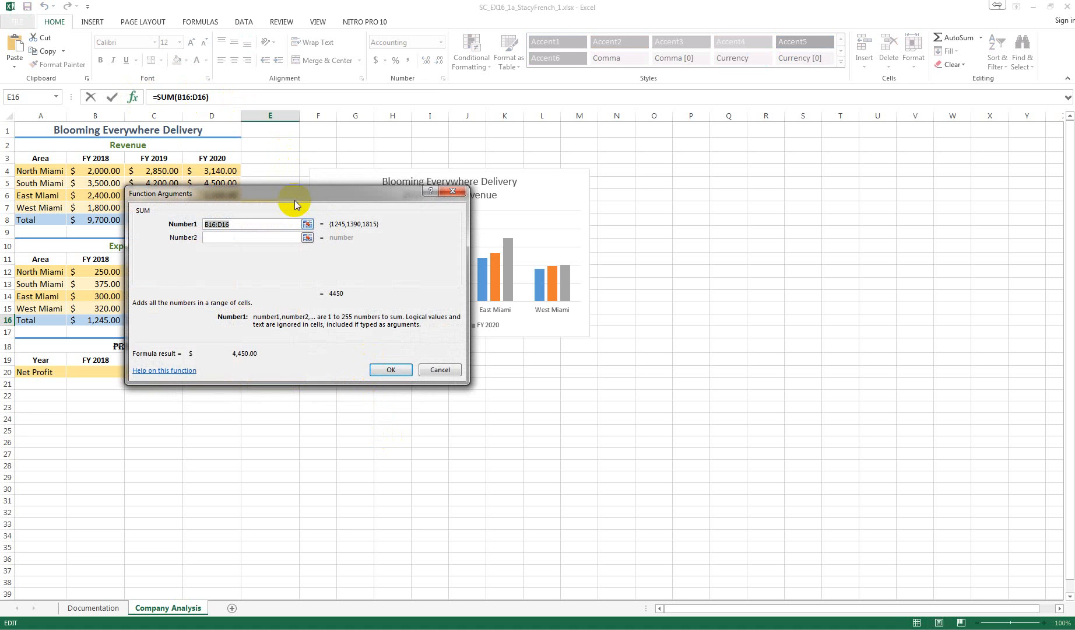
pyautogui.moveTo(278, 192); pyautogui.dragTo(724, 151)
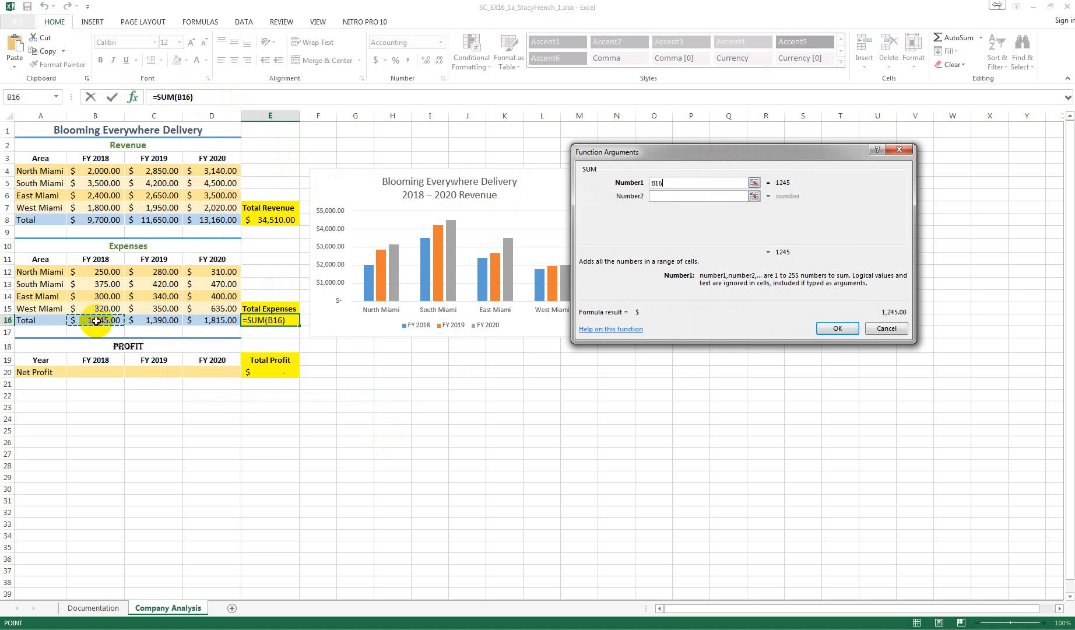
pyautogui.click(97, 320)
pyautogui.moveTo(97, 320); pyautogui.dragTo(208, 319)
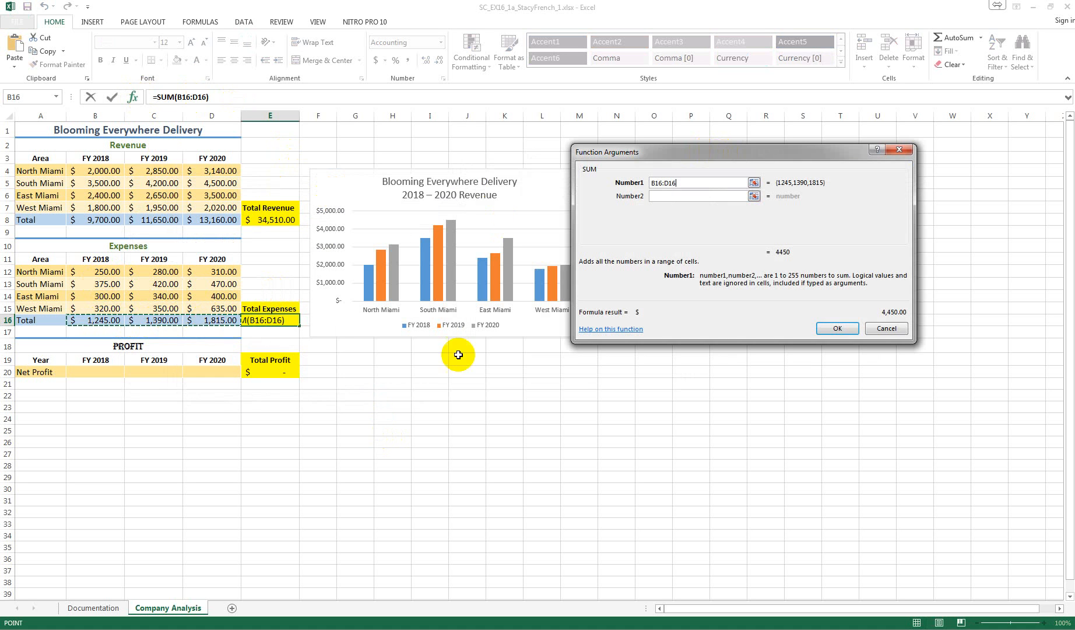
pyautogui.click(840, 327)
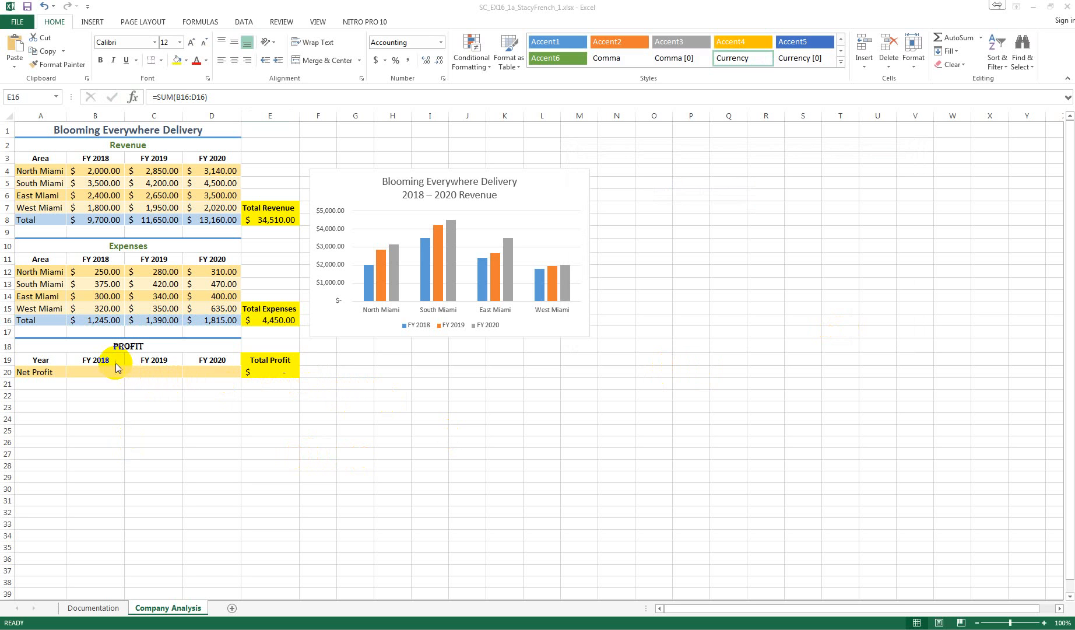
# Format the Profit heading in A18 as bold Calibri, size 13, with a dark green theme font color
pyautogui.click(96, 348)
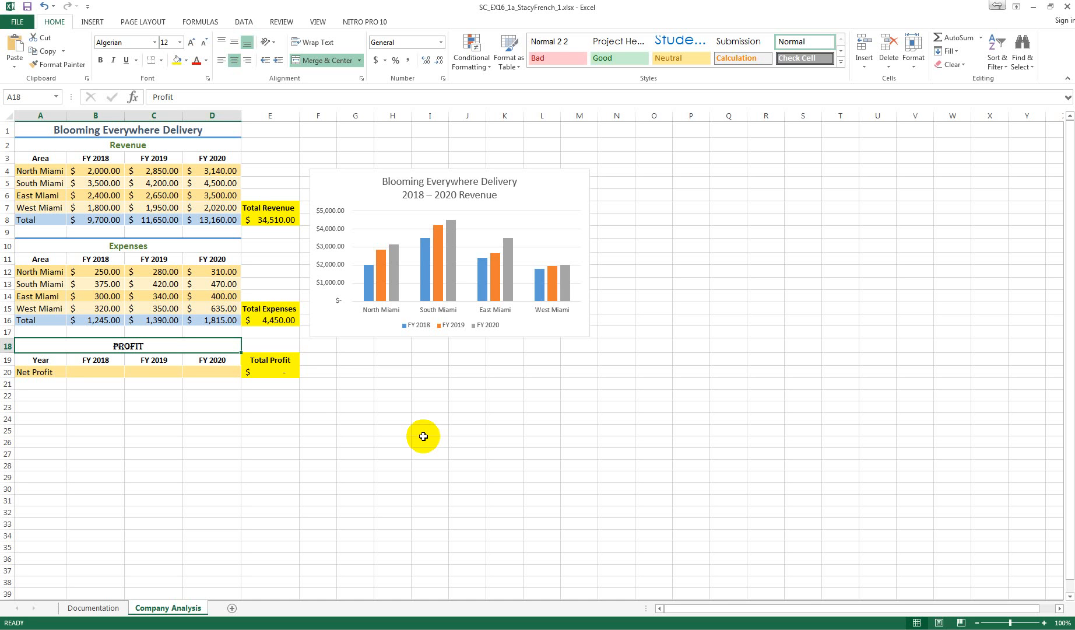
pyautogui.click(100, 60)
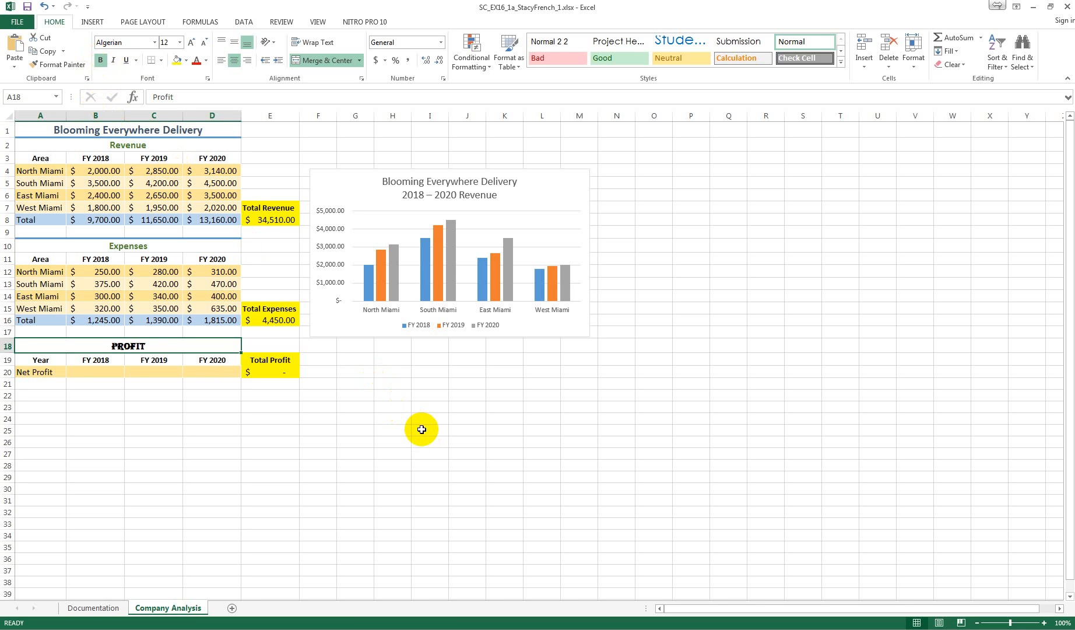
pyautogui.click(155, 42)
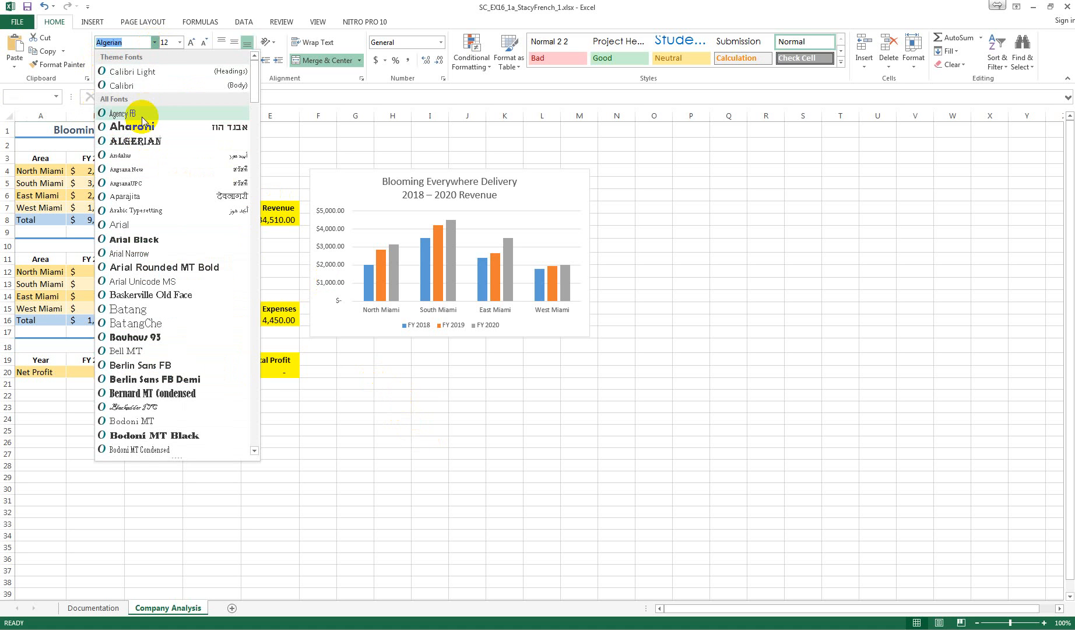
pyautogui.click(143, 87)
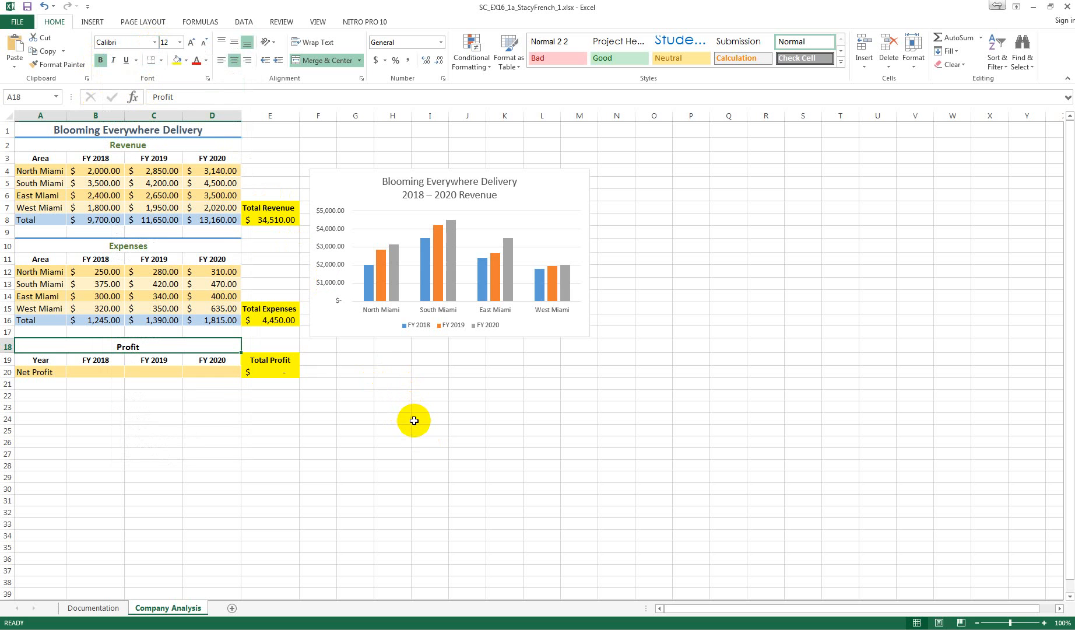
pyautogui.click(179, 43)
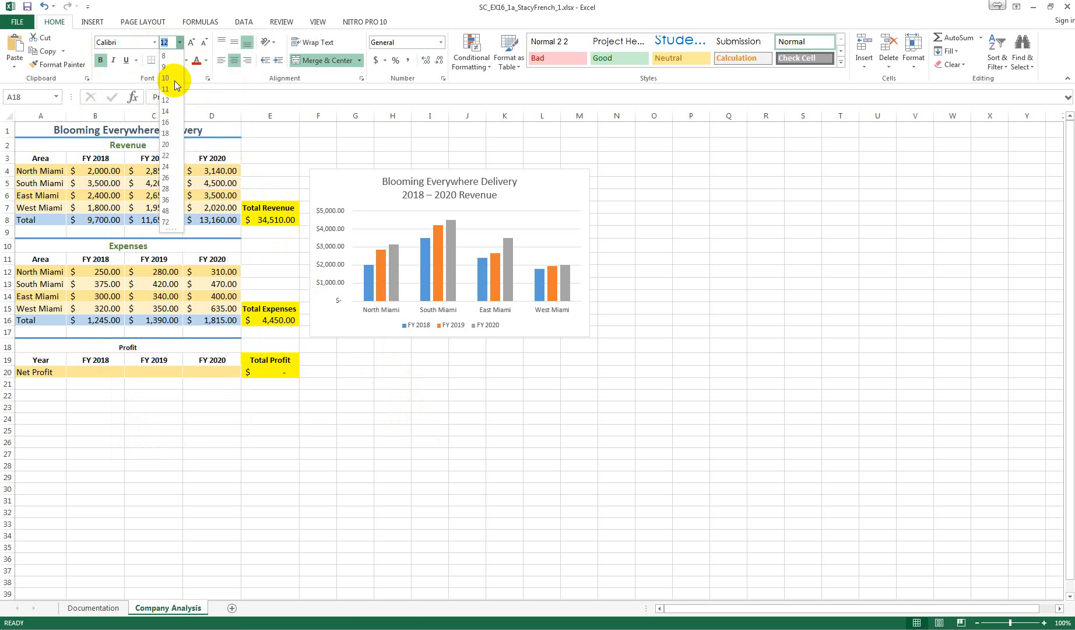
pyautogui.write('13')
pyautogui.press('Return')
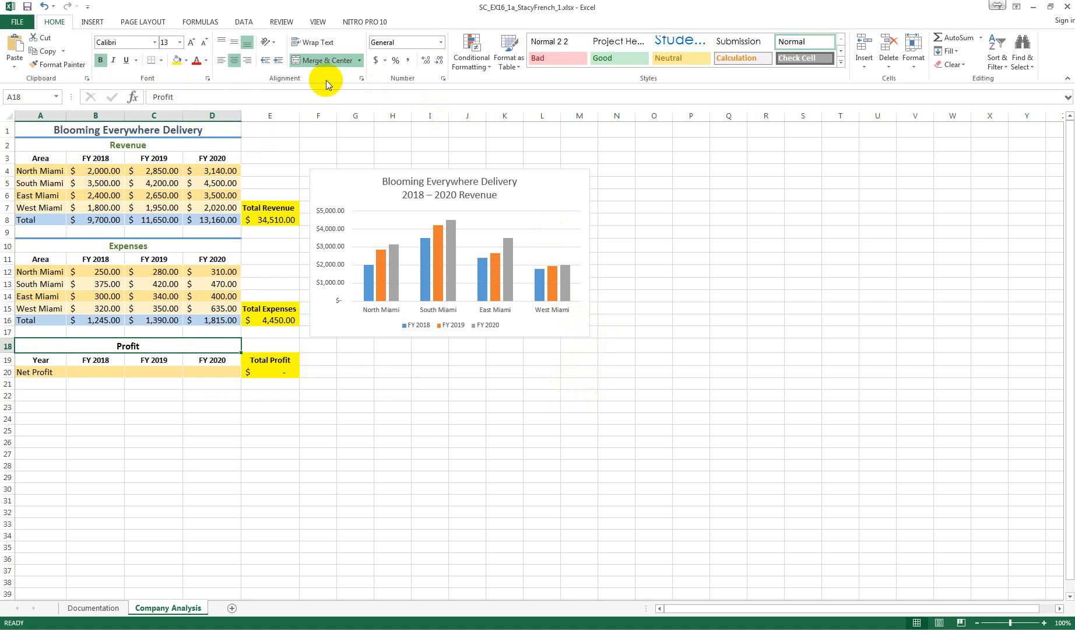
pyautogui.click(206, 61)
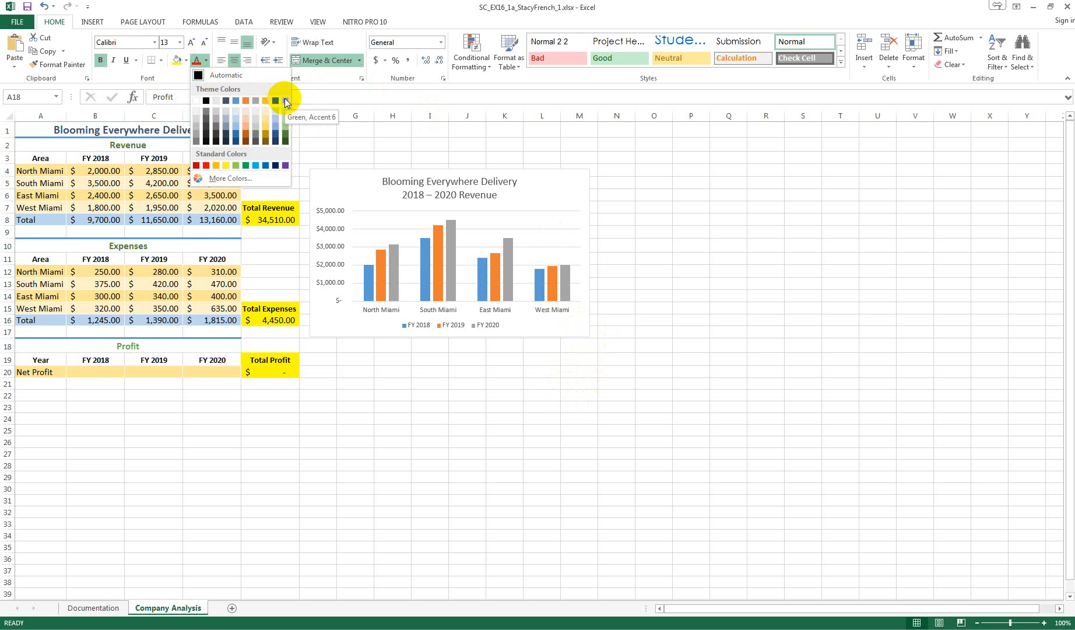
pyautogui.click(286, 136)
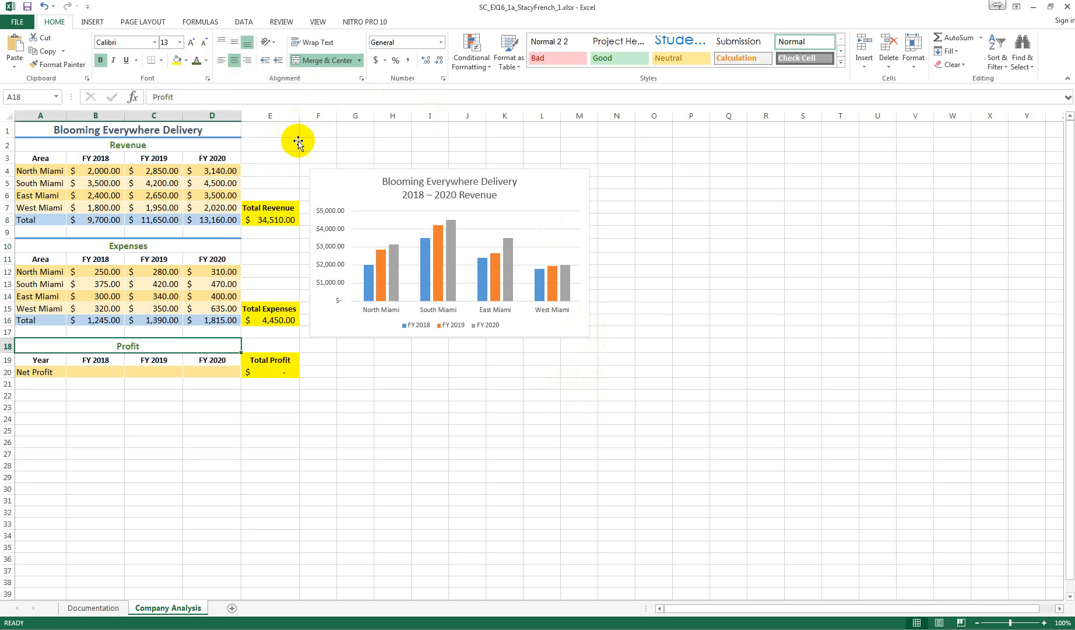
pyautogui.click(663, 303)
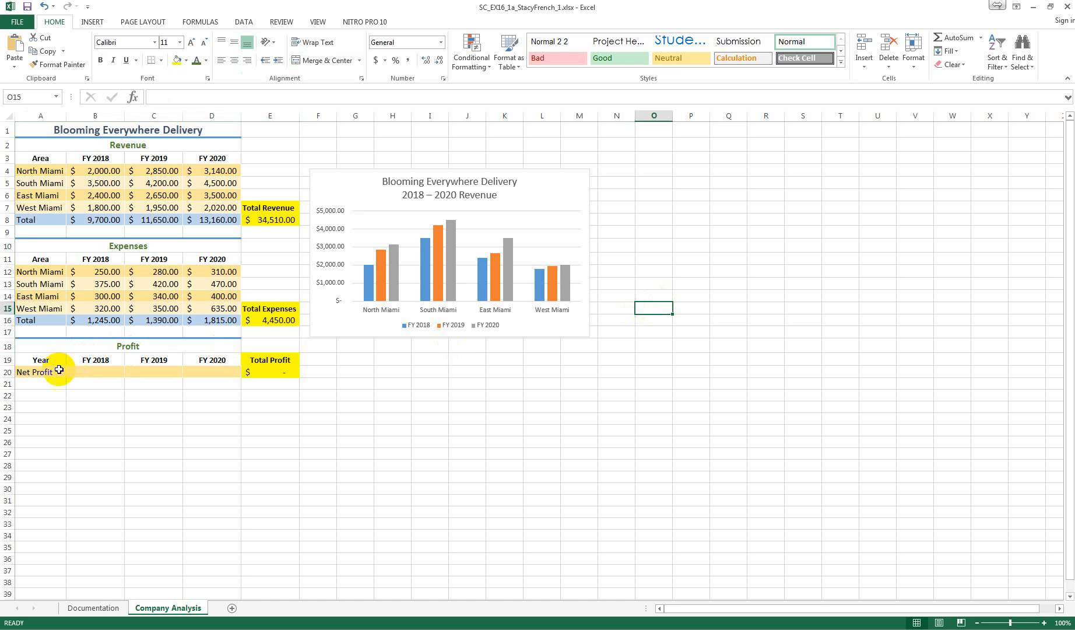
# Enter the FY 2018 net profit formula =B8-B16 in cell B20
pyautogui.click(40, 373)
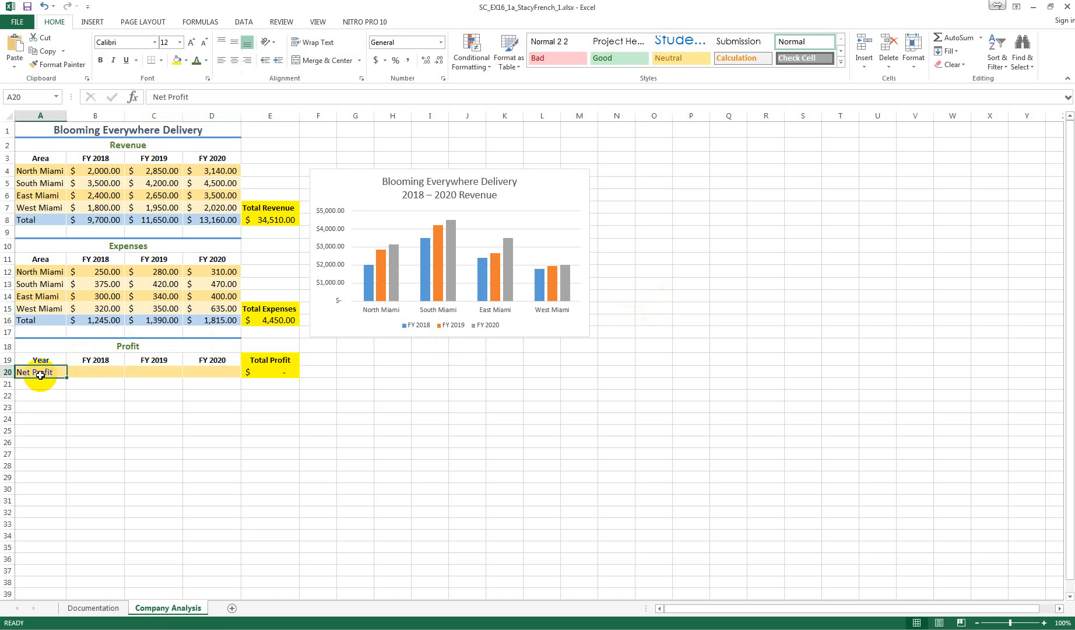
pyautogui.click(93, 375)
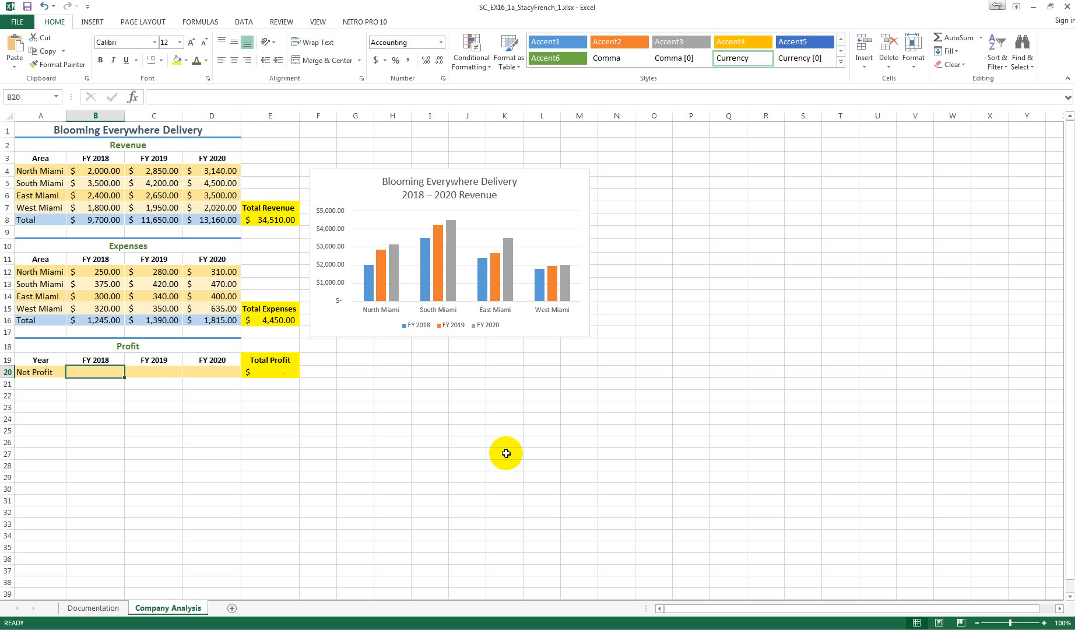
pyautogui.doubleClick(87, 371)
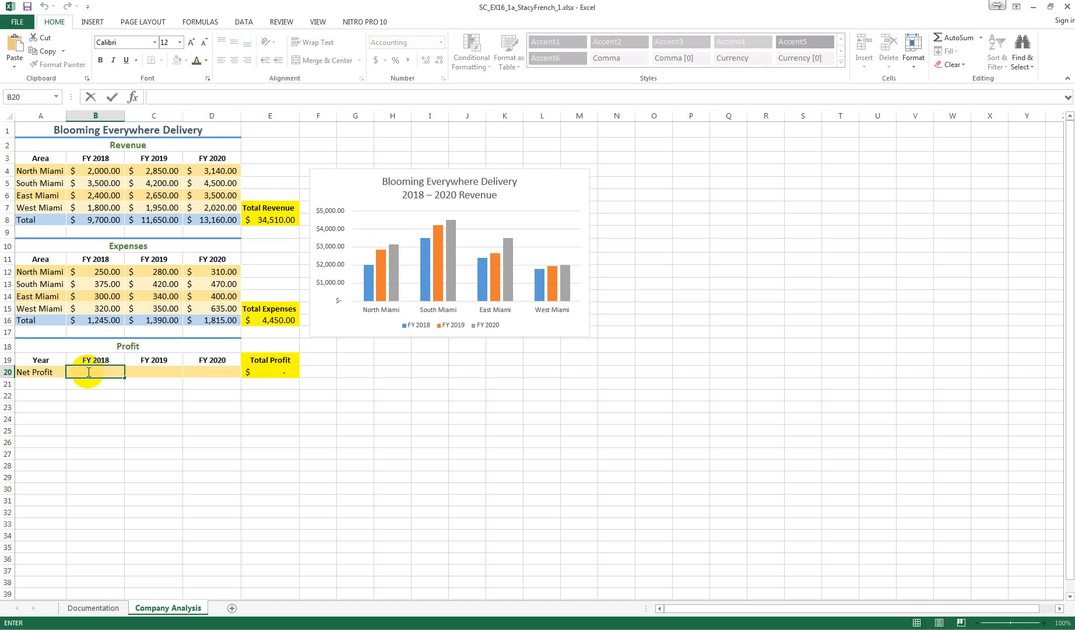
pyautogui.write('=')
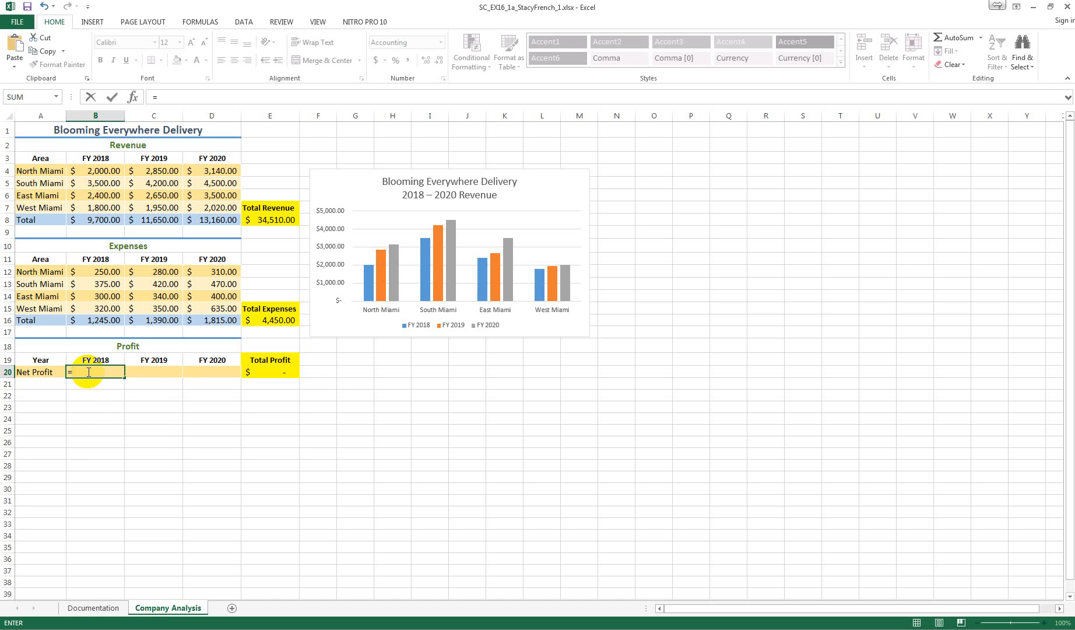
pyautogui.write('B8-B16')
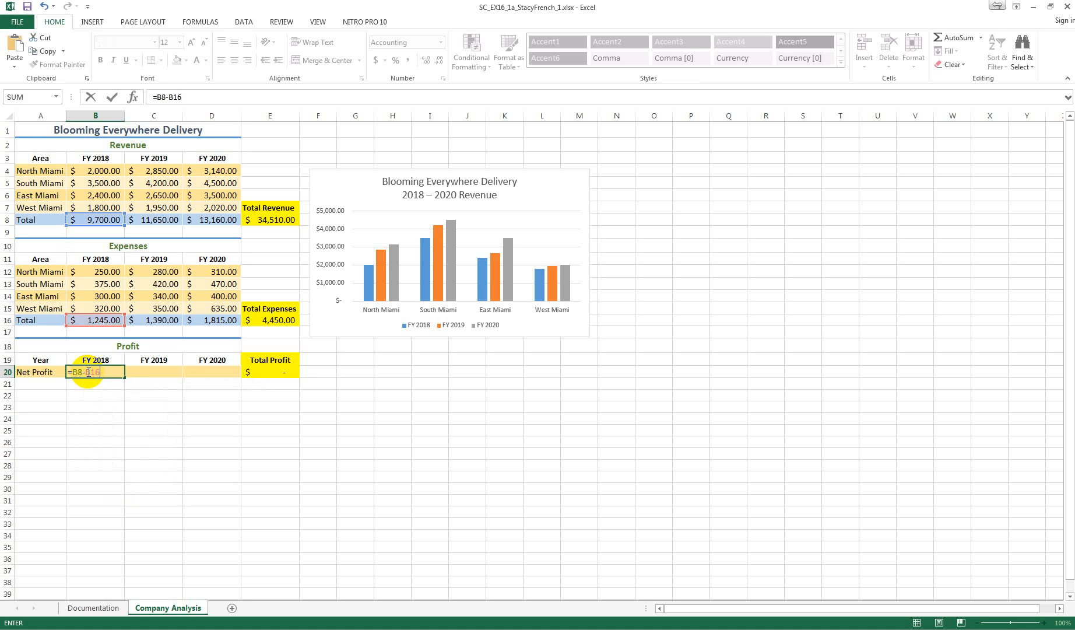
pyautogui.press('Return')
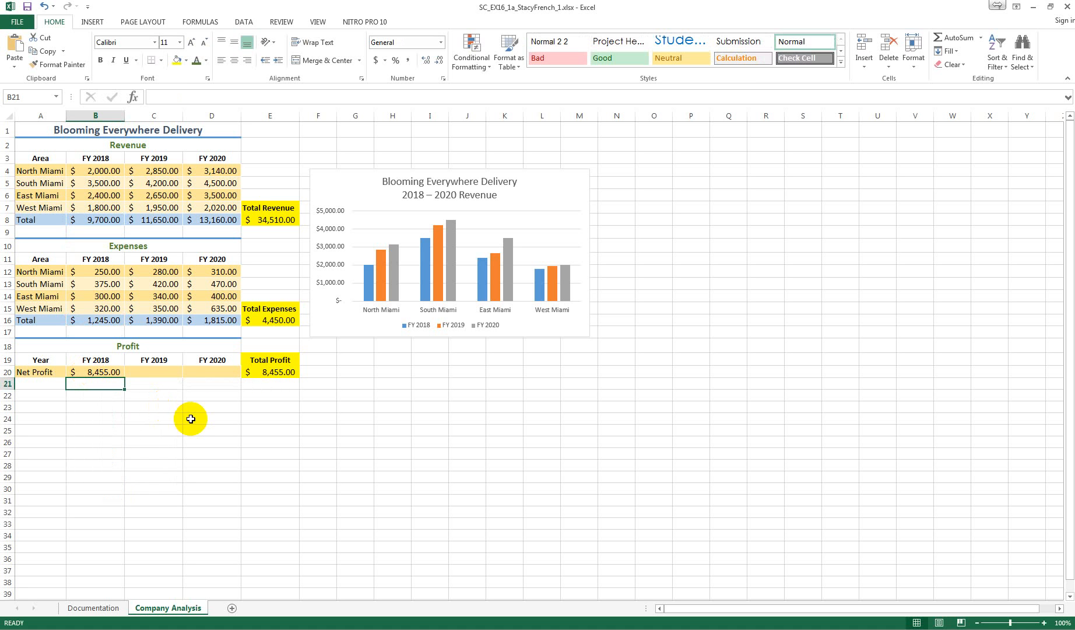
# Copy the net profit formula from B20 across to C20:D20 with AutoFill
pyautogui.click(114, 372)
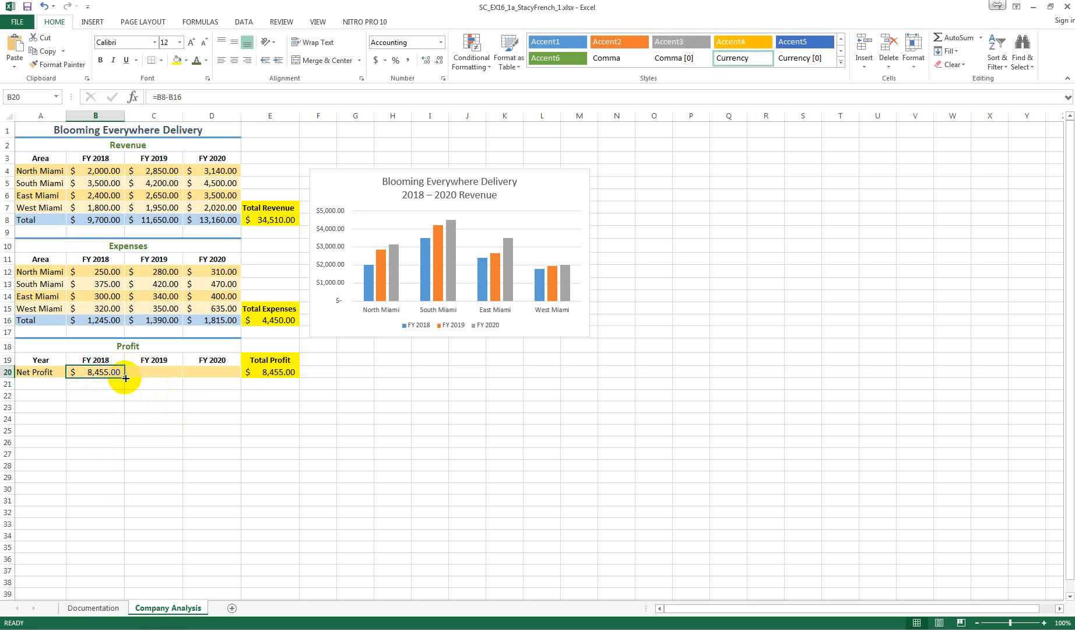
pyautogui.moveTo(126, 379); pyautogui.dragTo(219, 379)
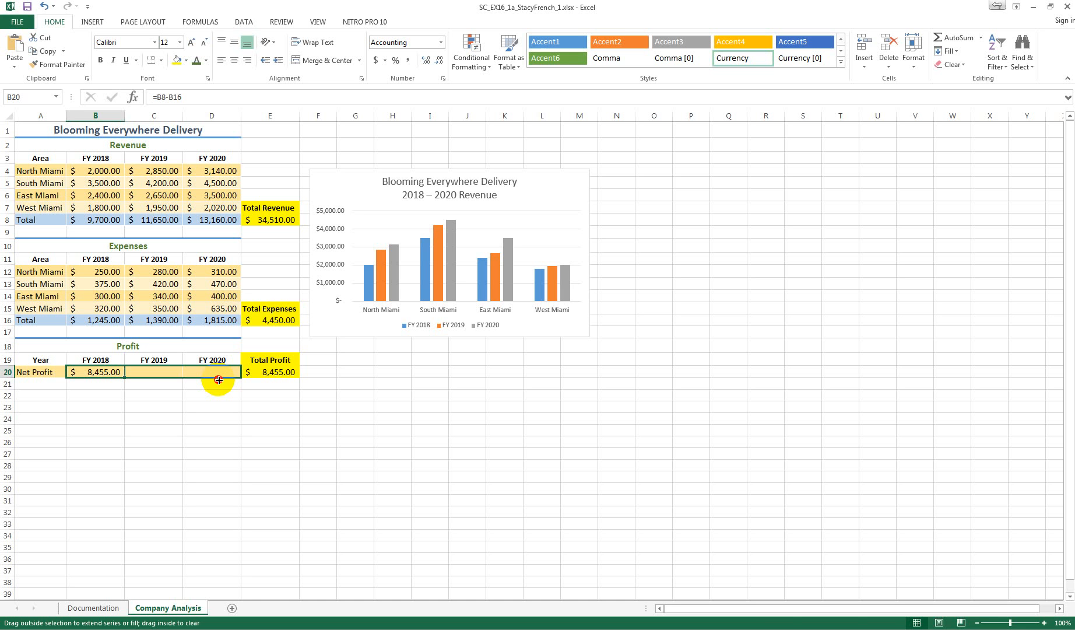
pyautogui.moveTo(218, 379); pyautogui.dragTo(219, 379)
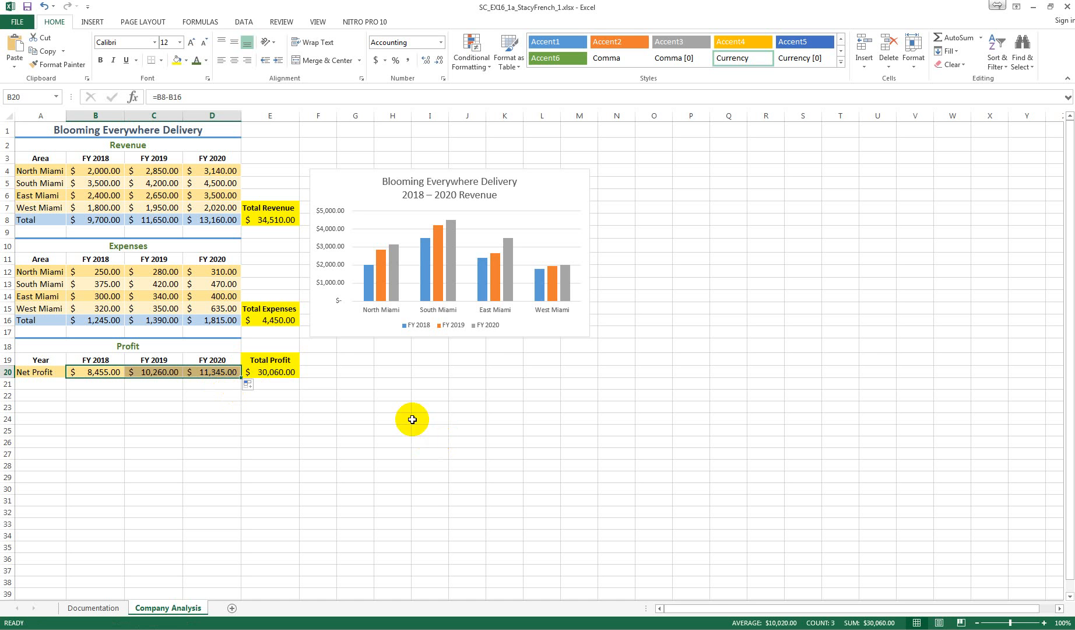
# Set the tab color of the Company Analysis sheet to the standard orange
pyautogui.rightClick(175, 608)
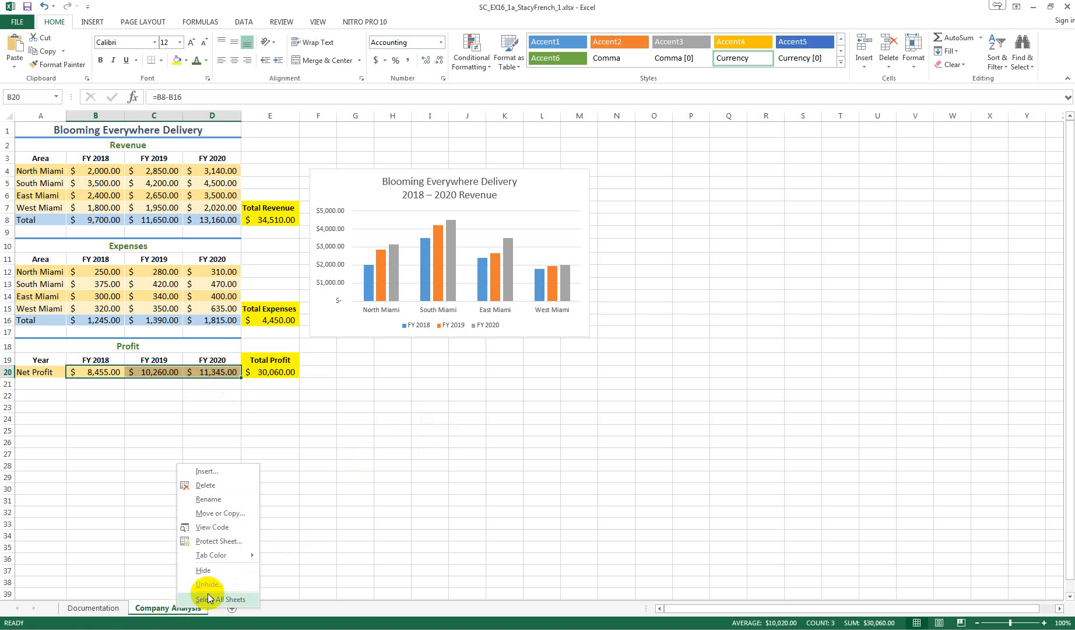
pyautogui.moveTo(231, 555)
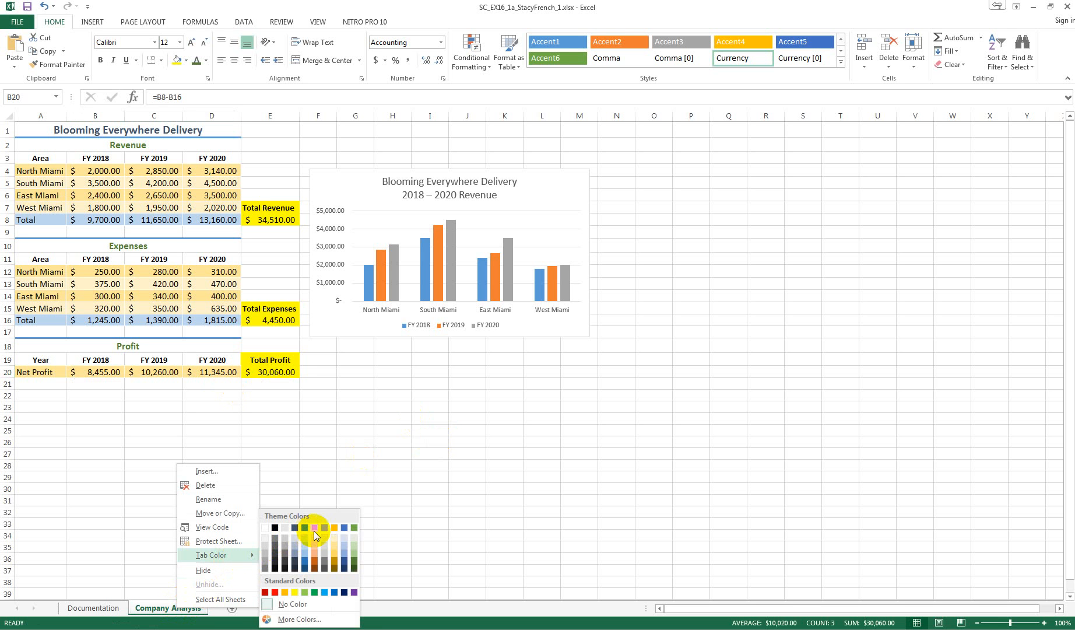
pyautogui.click(285, 592)
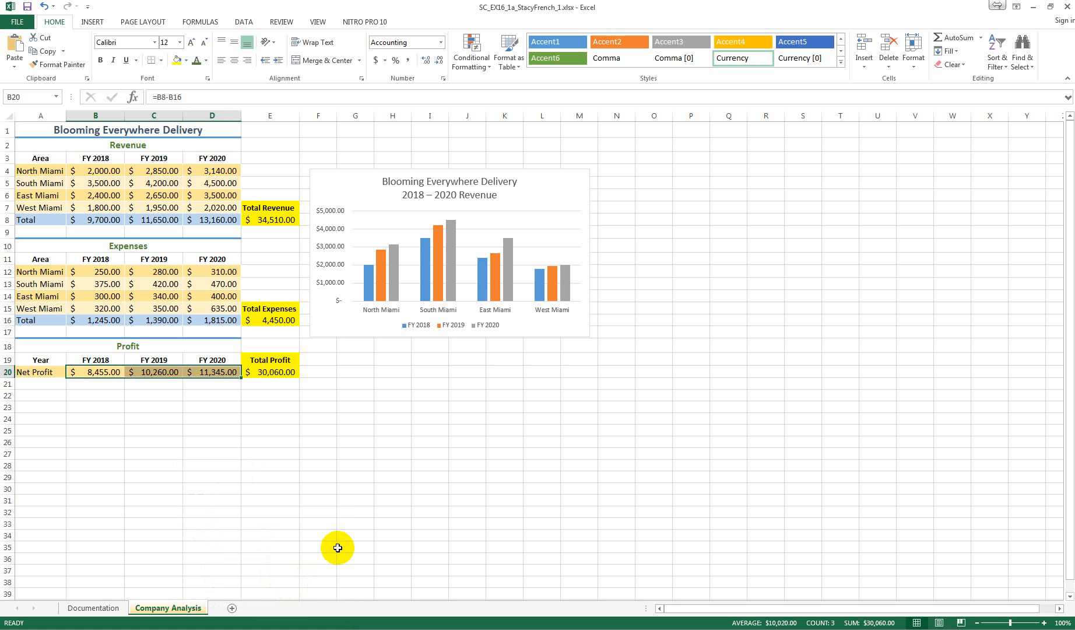
# Reapply the standard orange tab color to the Company Analysis sheet
pyautogui.rightClick(182, 607)
pyautogui.moveTo(249, 552)
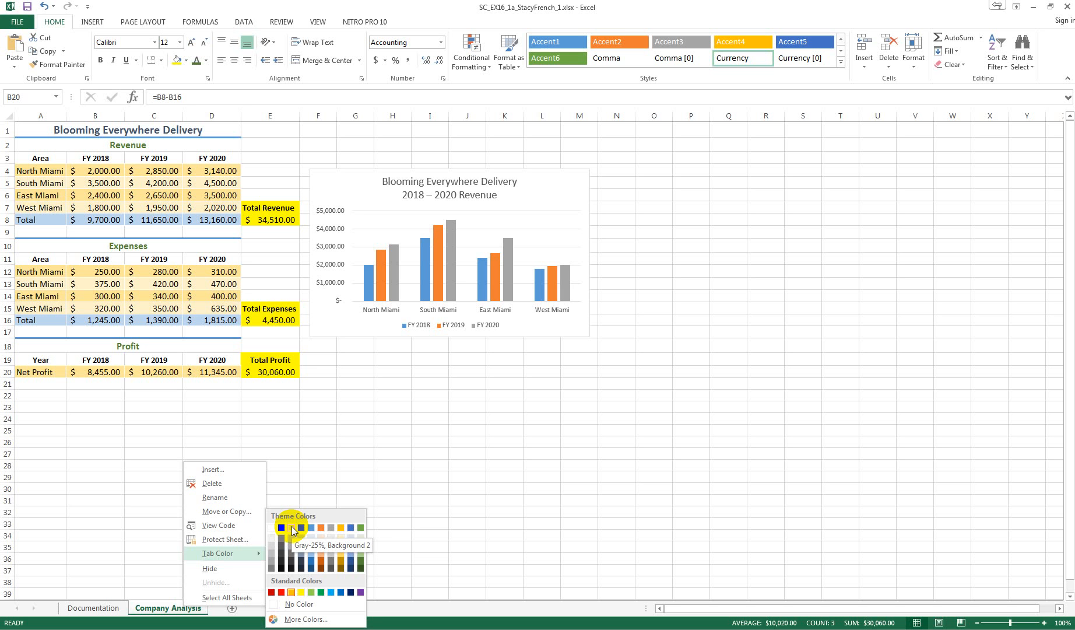
pyautogui.click(290, 592)
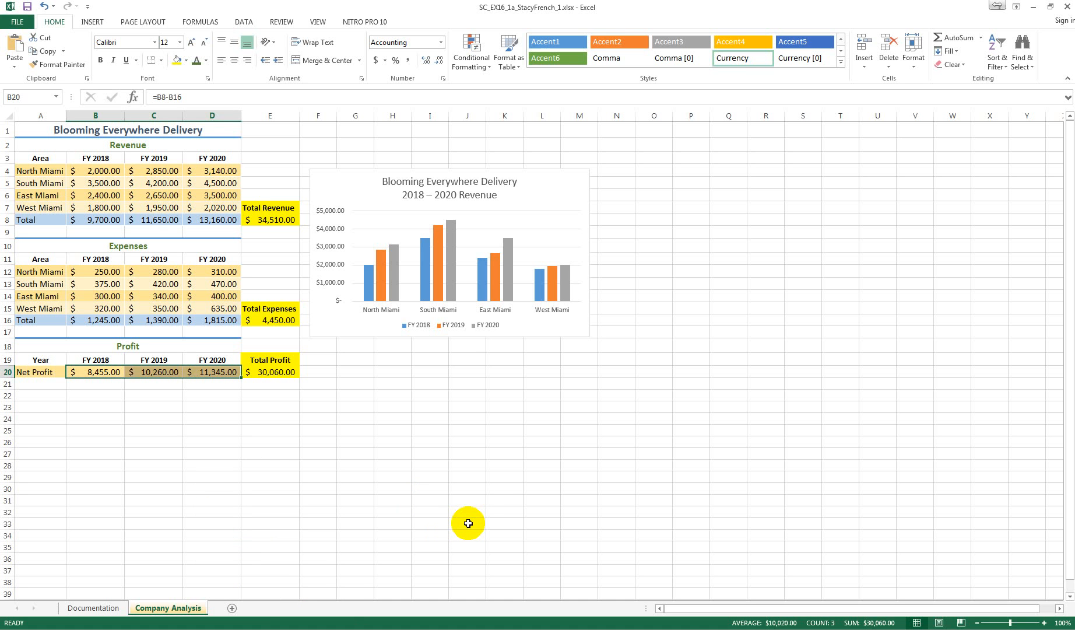
# Apply chart Style 5 to the 2018 – 2020 Revenue column chart
pyautogui.click(416, 182)
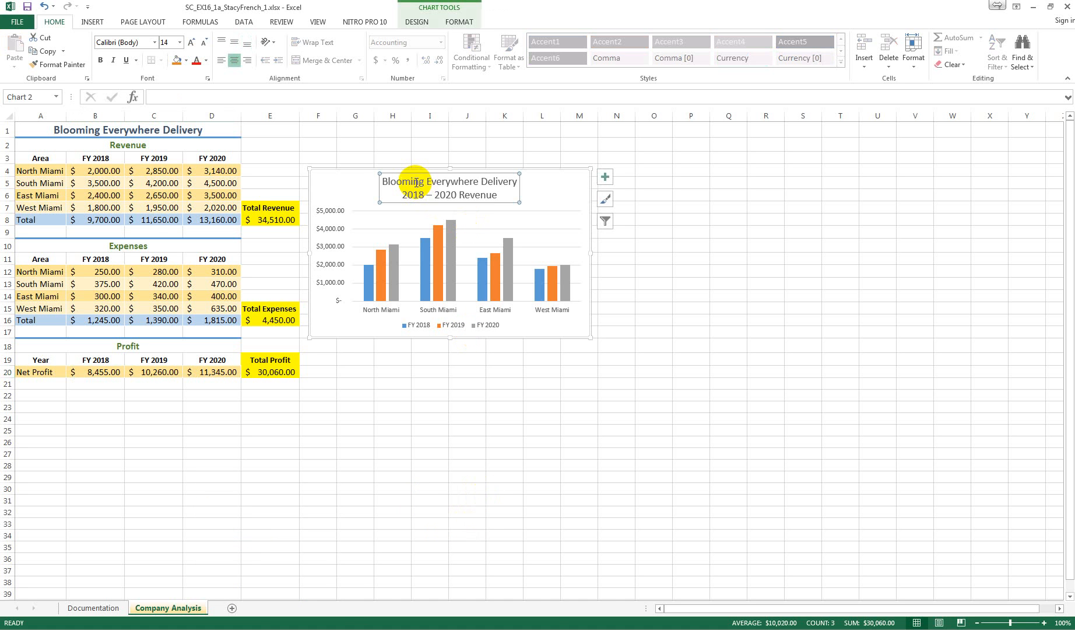
pyautogui.click(352, 186)
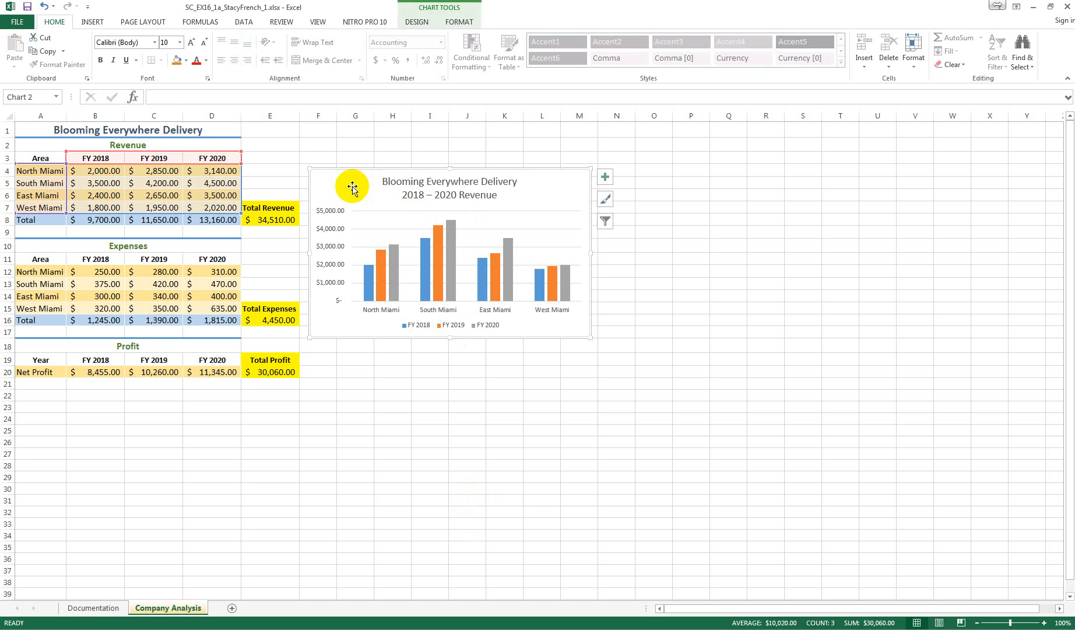
pyautogui.click(416, 22)
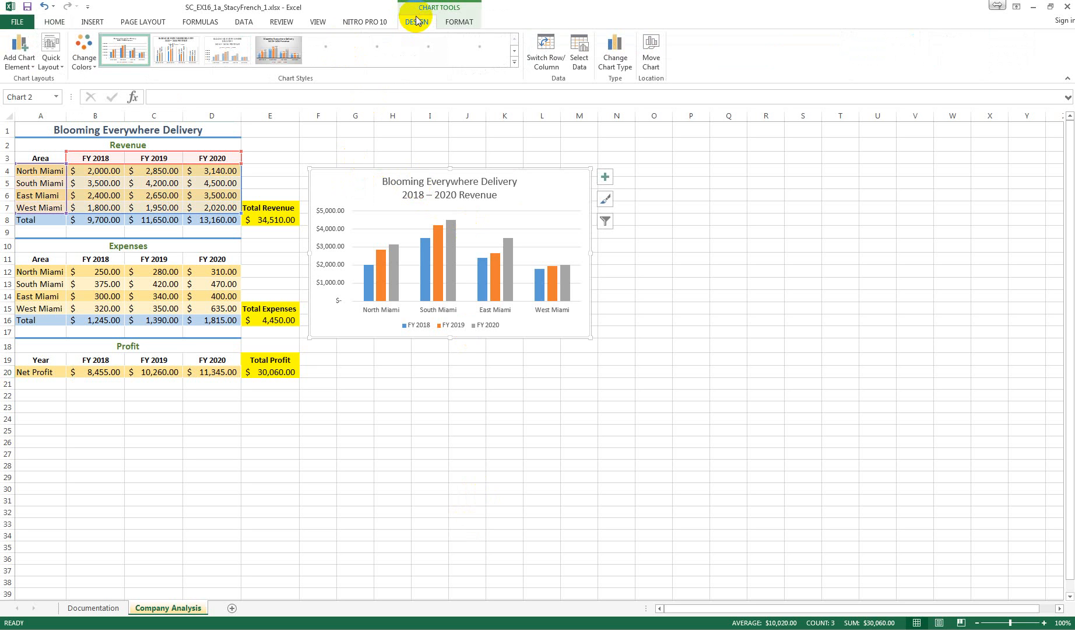
pyautogui.click(515, 63)
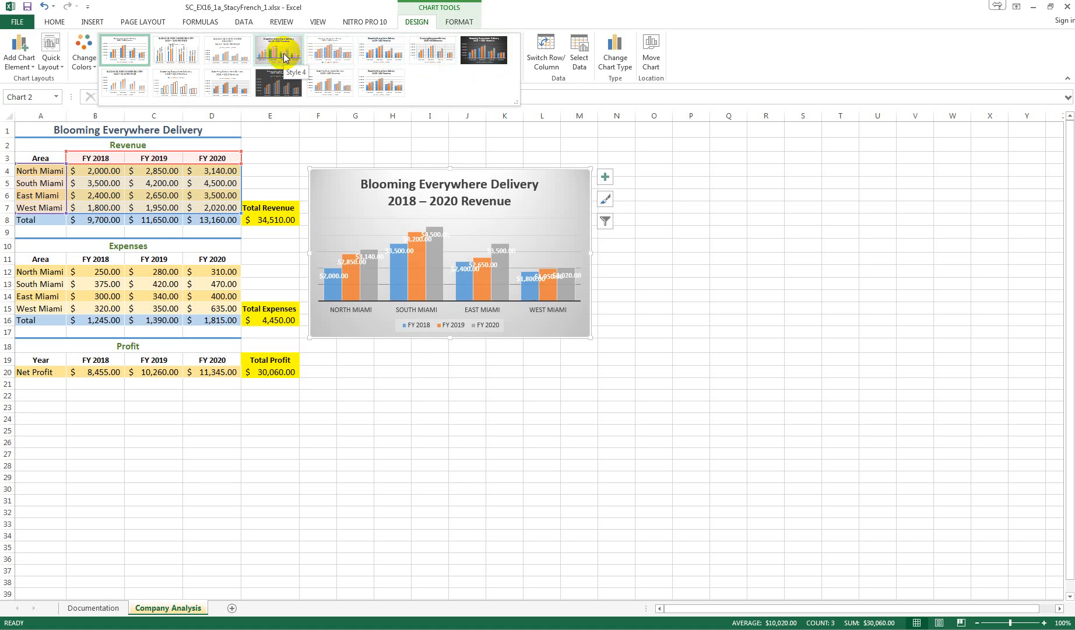
pyautogui.click(326, 55)
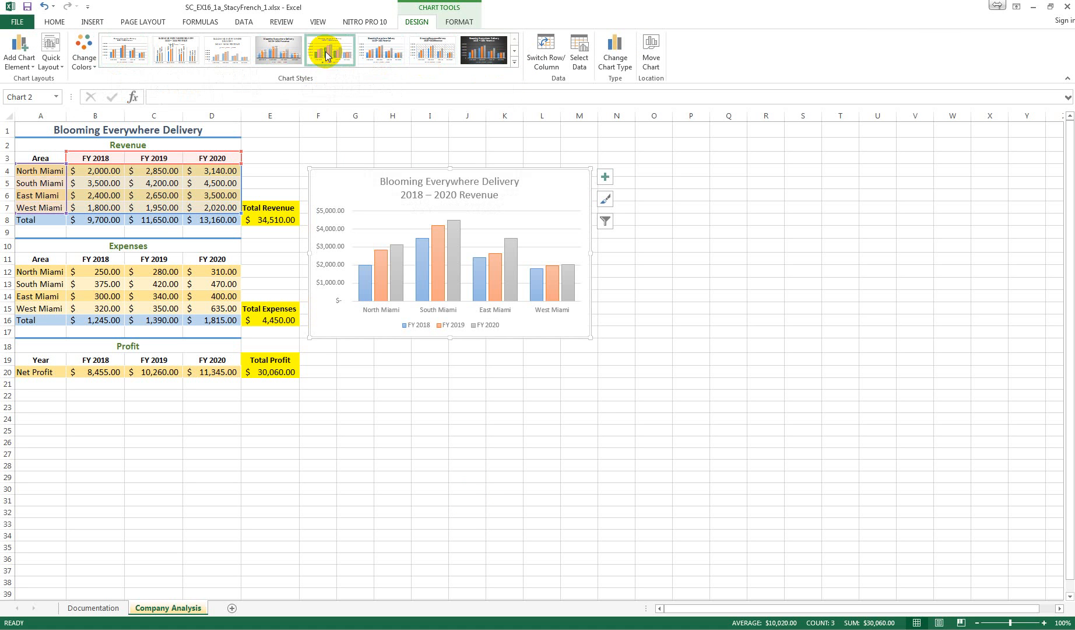
# Move the revenue column chart to a new sheet named 2018-2020 Revenue
pyautogui.rightClick(328, 184)
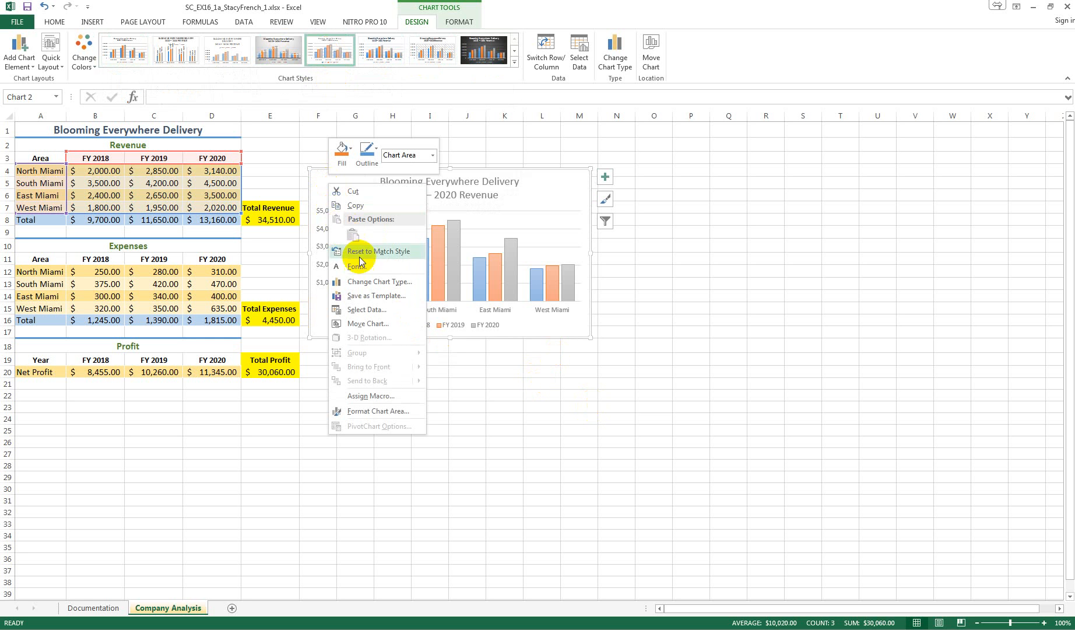
pyautogui.click(376, 324)
pyautogui.click(319, 305)
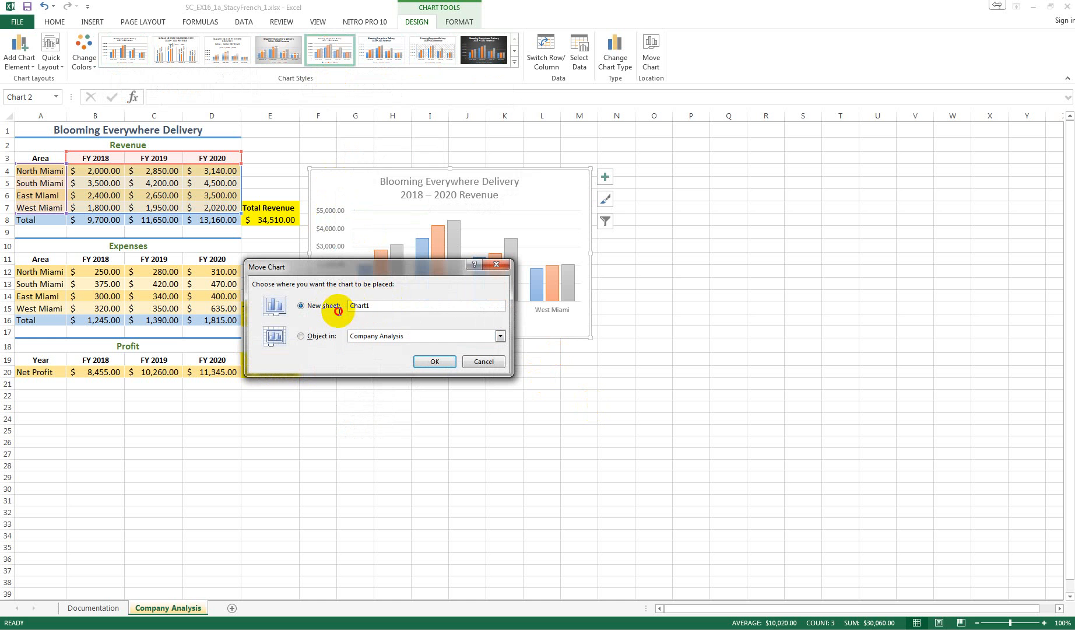
pyautogui.click(361, 309)
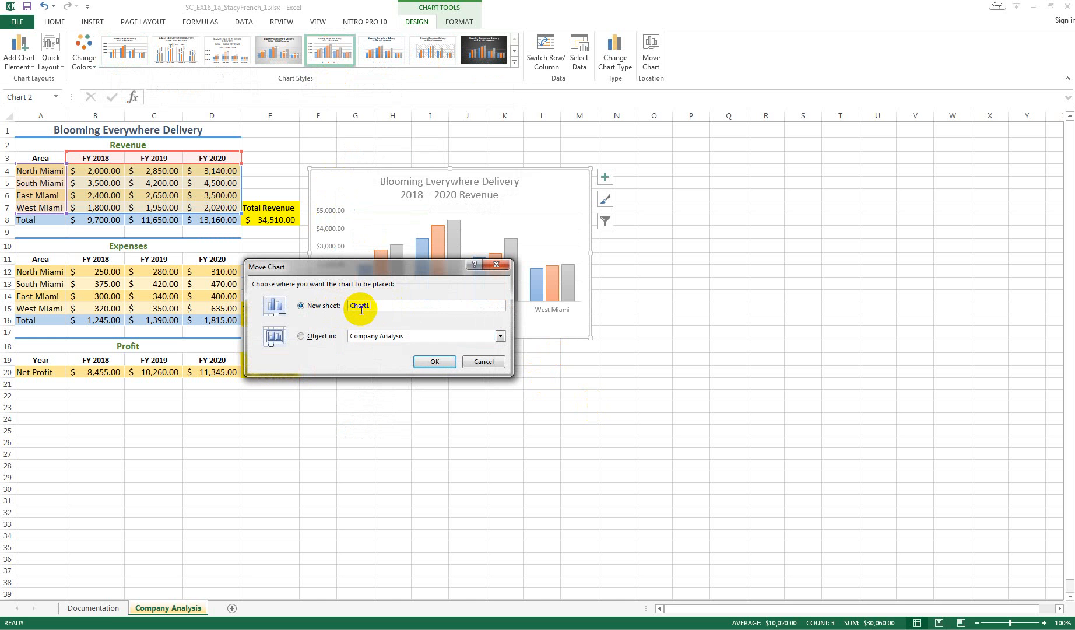
pyautogui.click(337, 308)
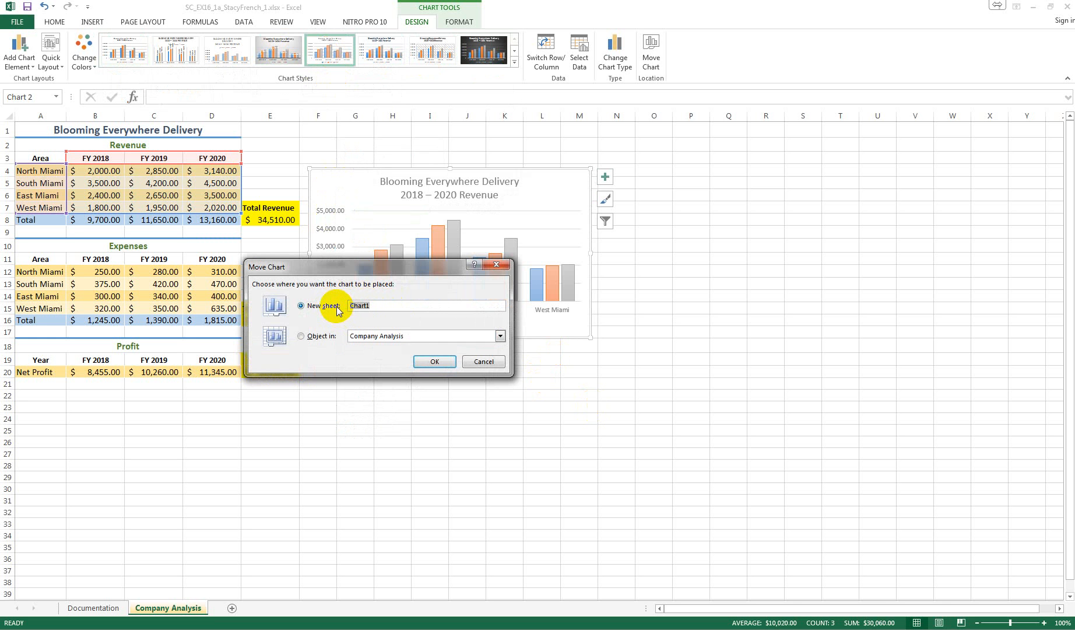
pyautogui.write('2018-2020 Revenue')
pyautogui.click(436, 360)
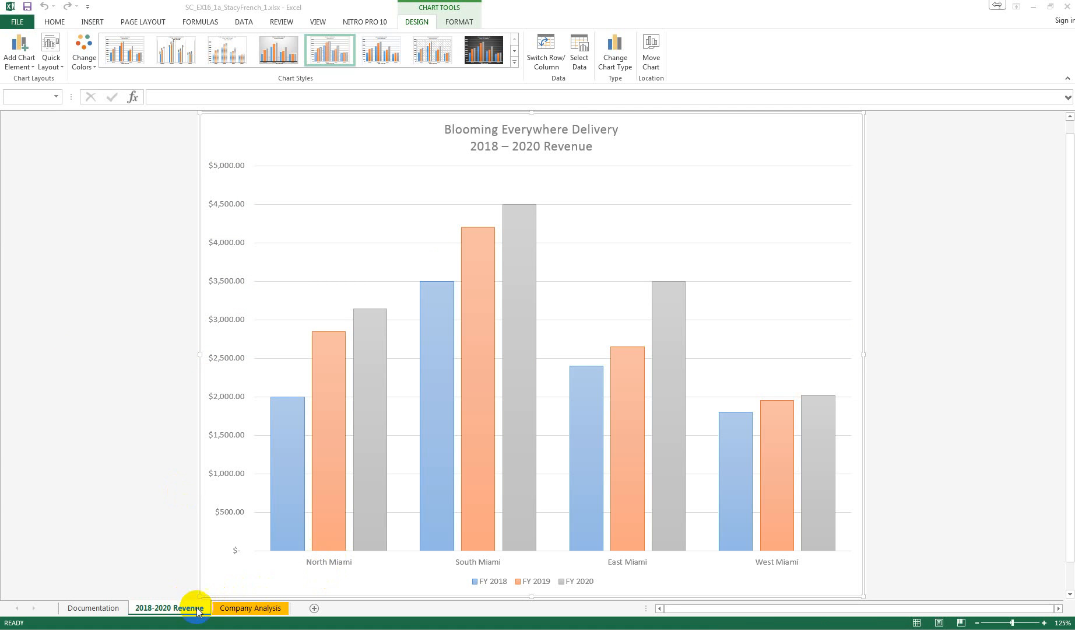
# Insert a 3-D pie chart on the Company Analysis sheet from the expense areas A12:A15 and FY 2020 values D12:D15
pyautogui.click(249, 608)
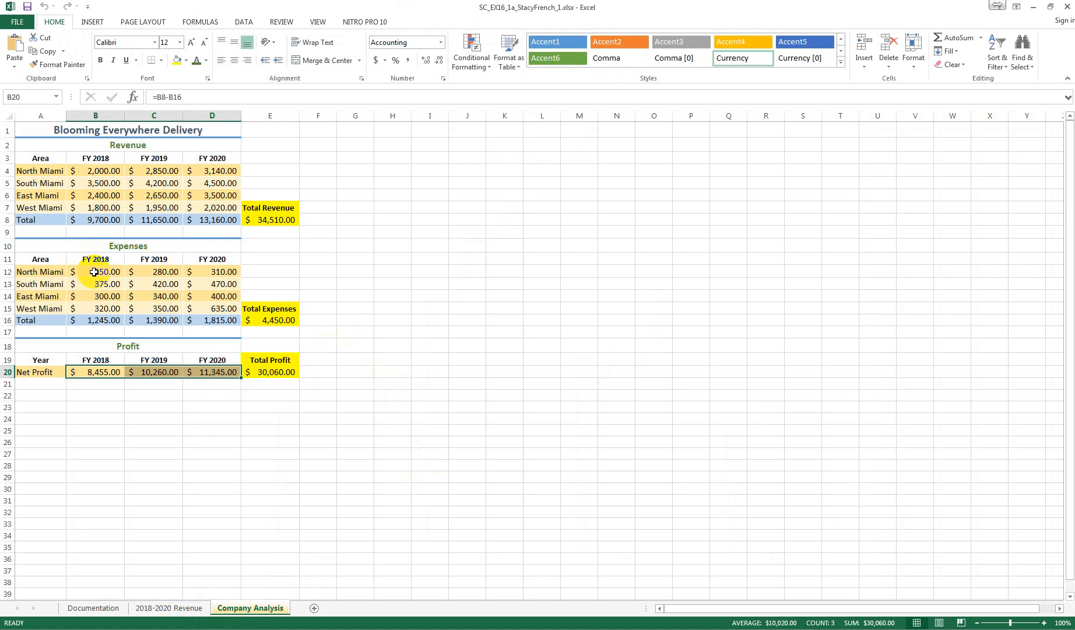
pyautogui.click(32, 272)
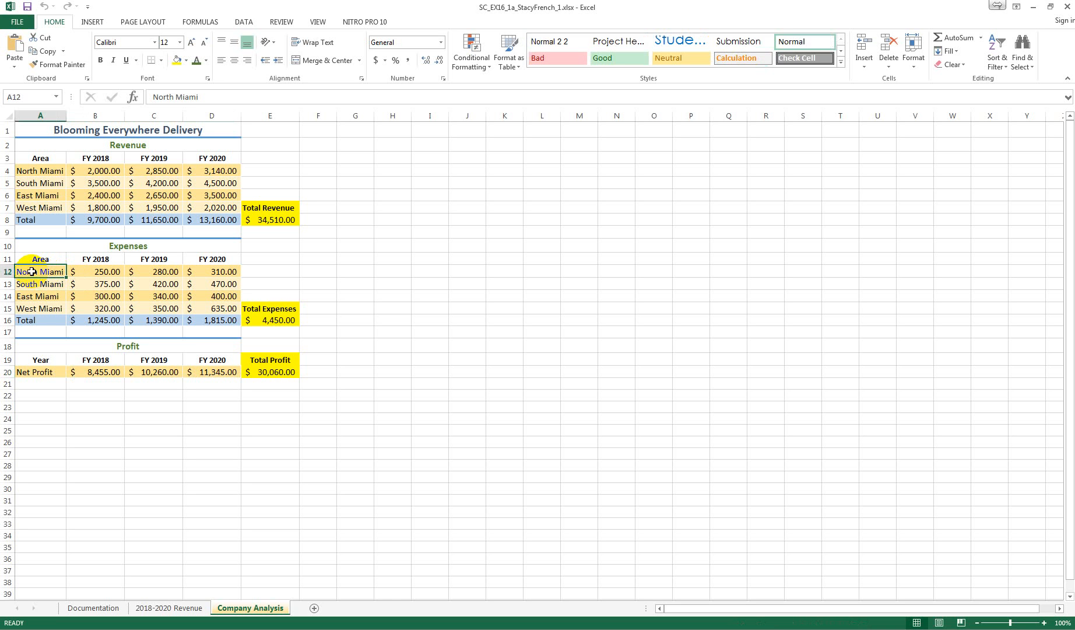
pyautogui.moveTo(32, 271); pyautogui.dragTo(38, 308)
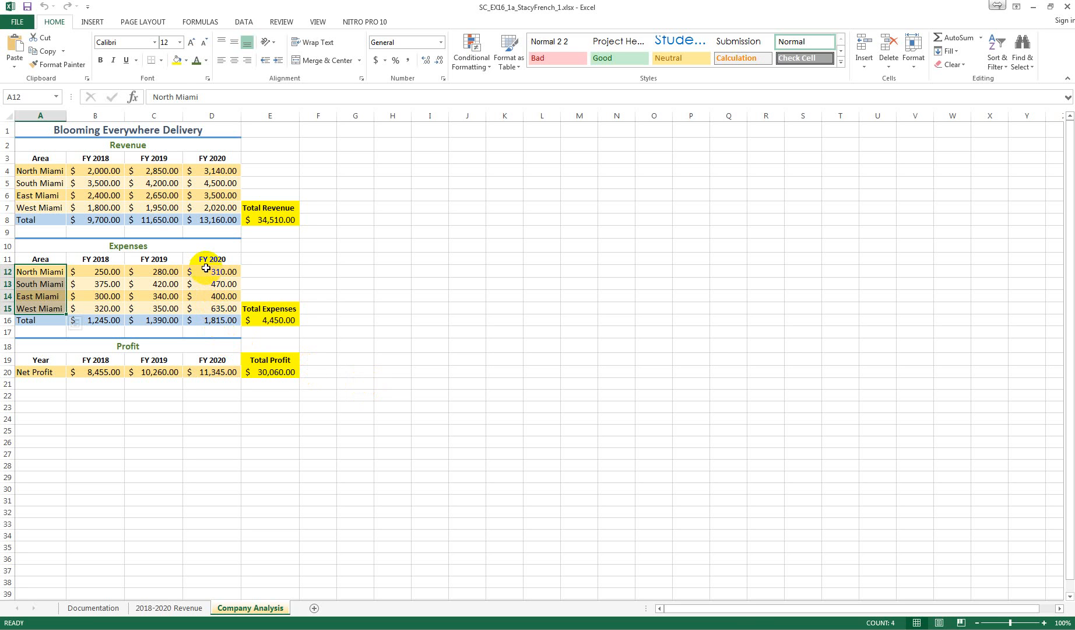
pyautogui.moveTo(206, 269); pyautogui.dragTo(210, 312)
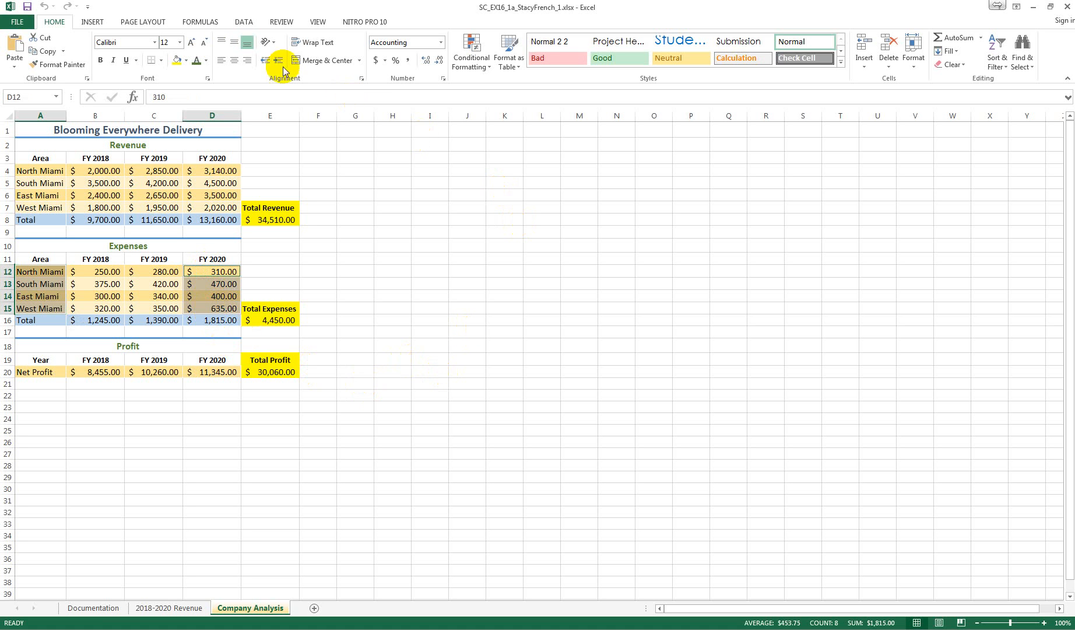
pyautogui.click(243, 23)
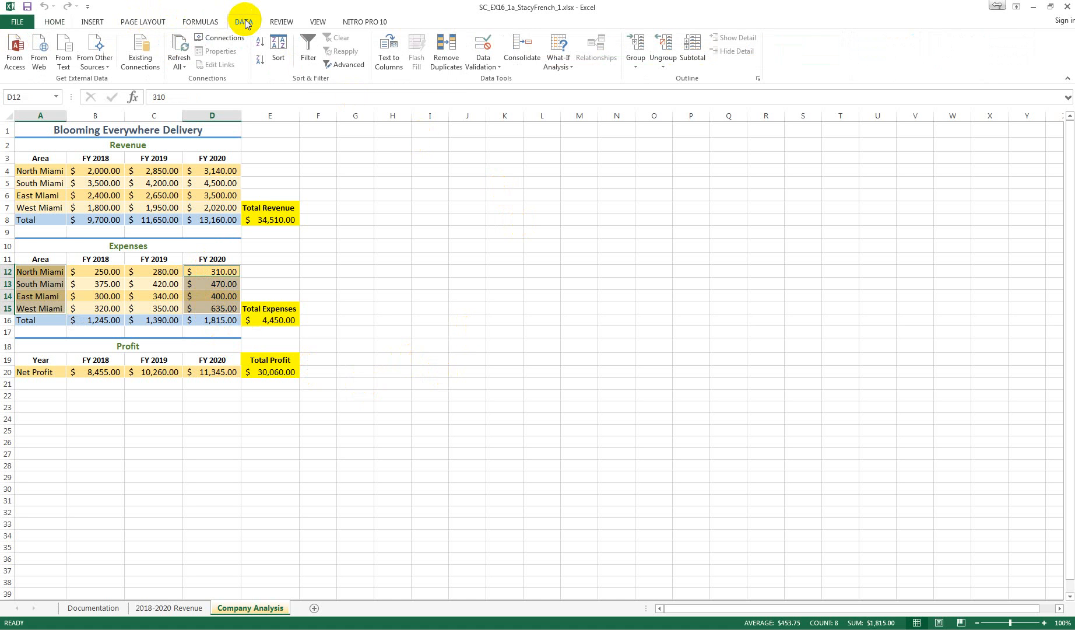
pyautogui.click(92, 22)
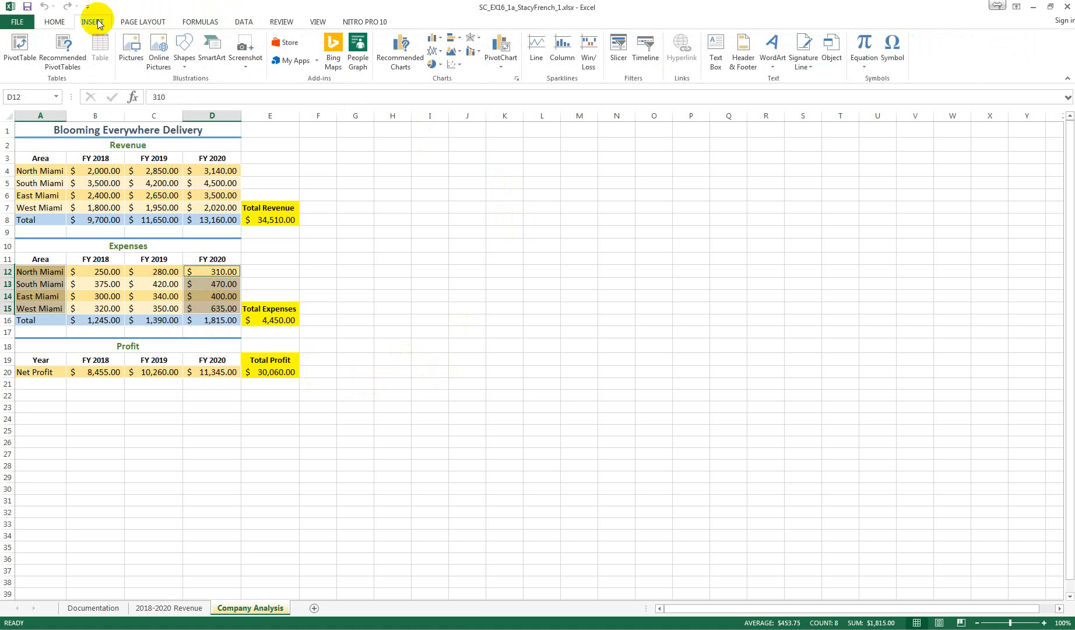
pyautogui.click(439, 65)
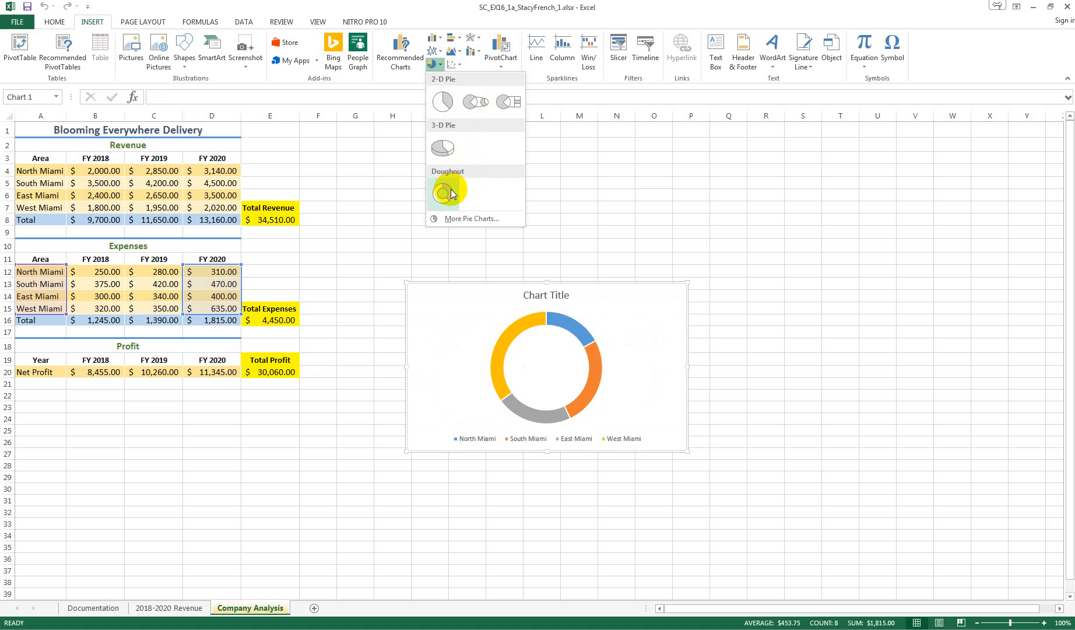
pyautogui.click(442, 145)
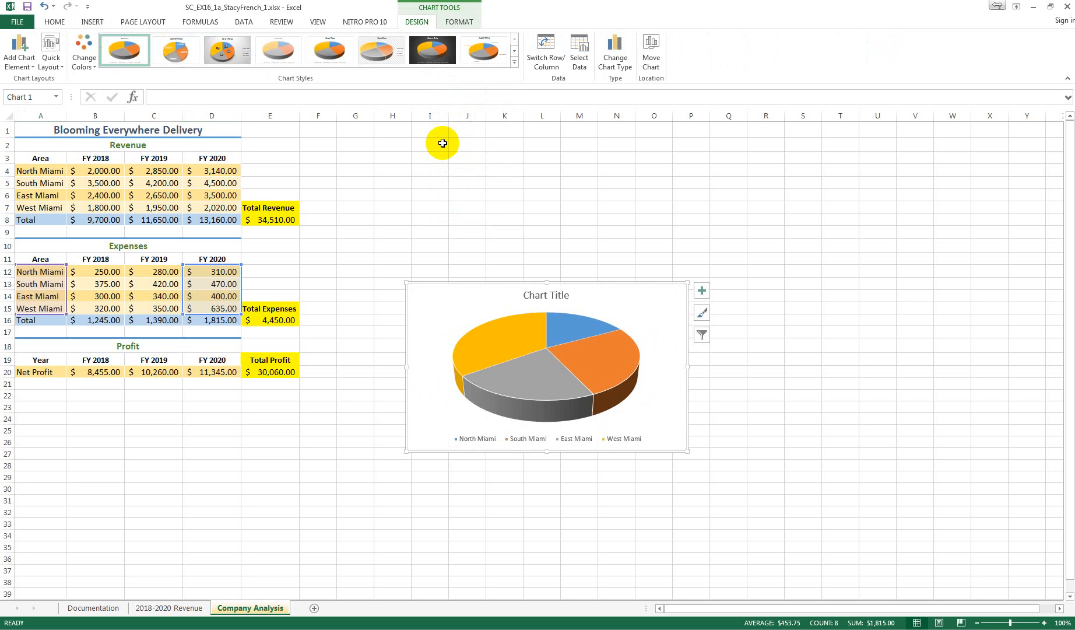
# Change the pie chart's title to Expenses in 2020
pyautogui.doubleClick(535, 295)
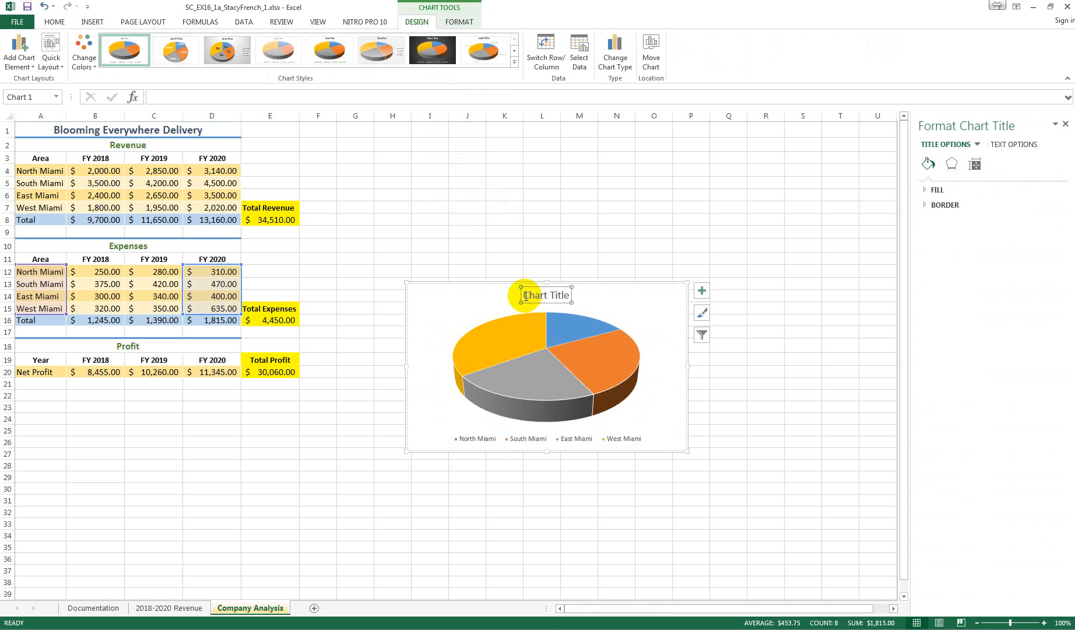
pyautogui.moveTo(523, 295); pyautogui.dragTo(570, 297)
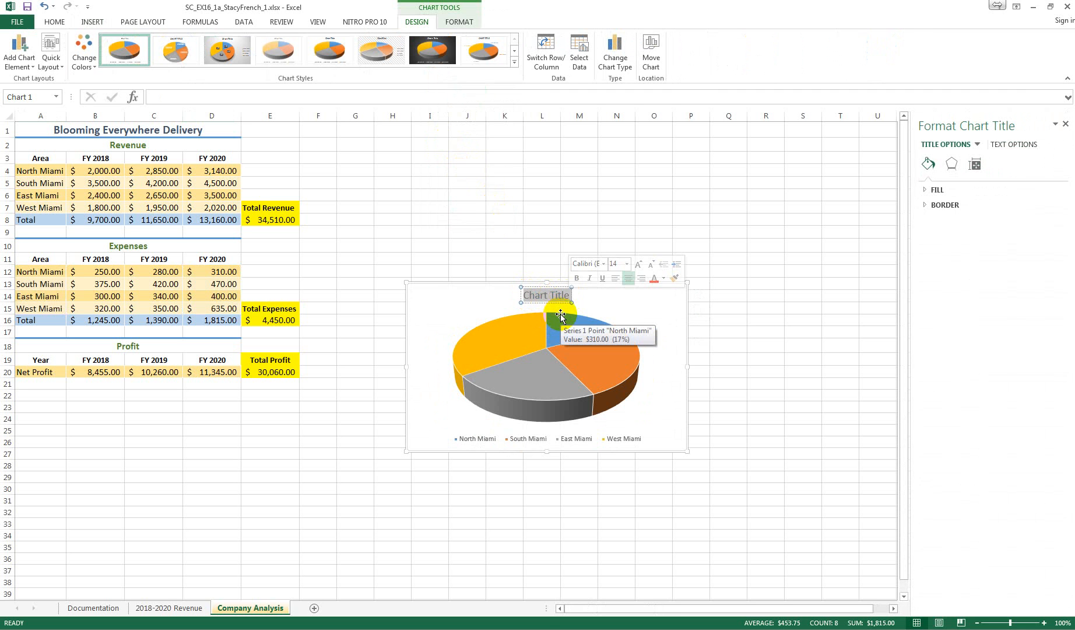
pyautogui.write('Ex')
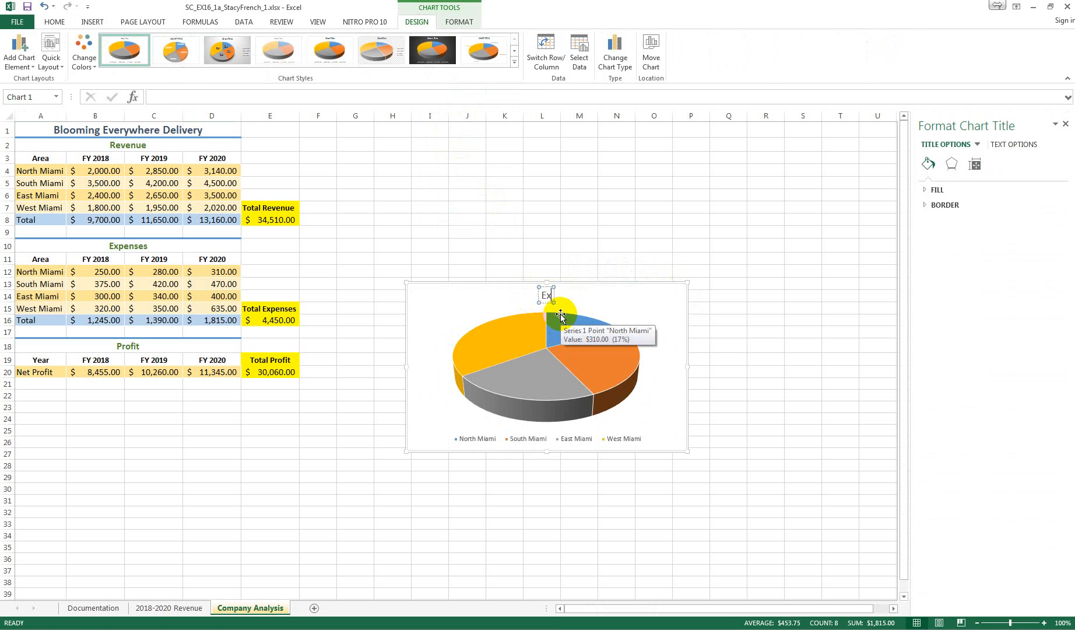
pyautogui.write('penses in')
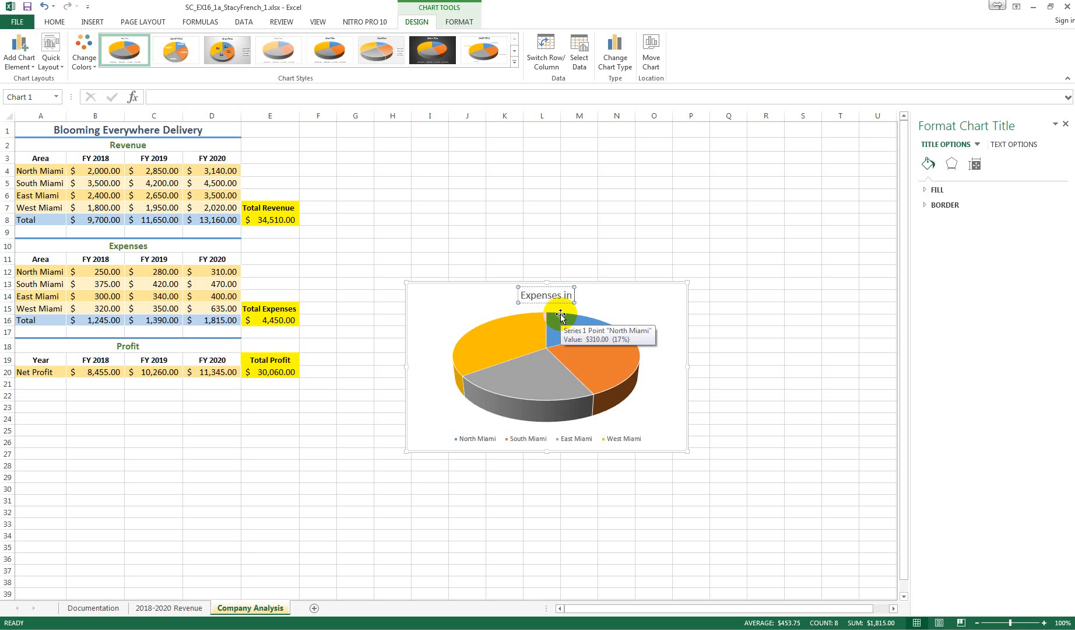
pyautogui.write(' 2020')
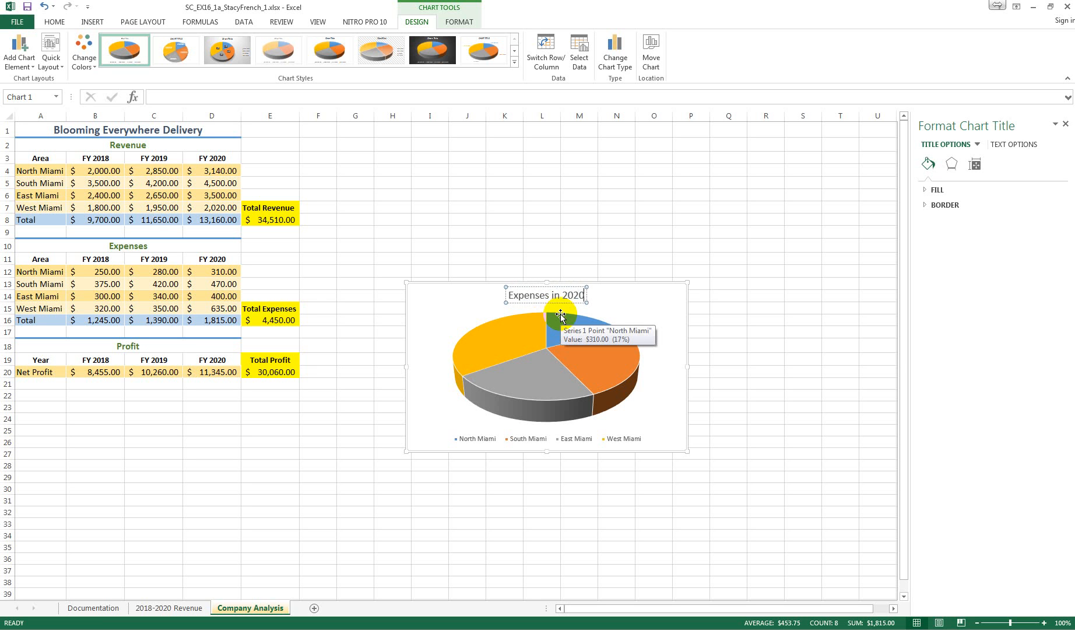
# Apply chart Style 3 to the Expenses in 2020 pie chart
pyautogui.click(629, 306)
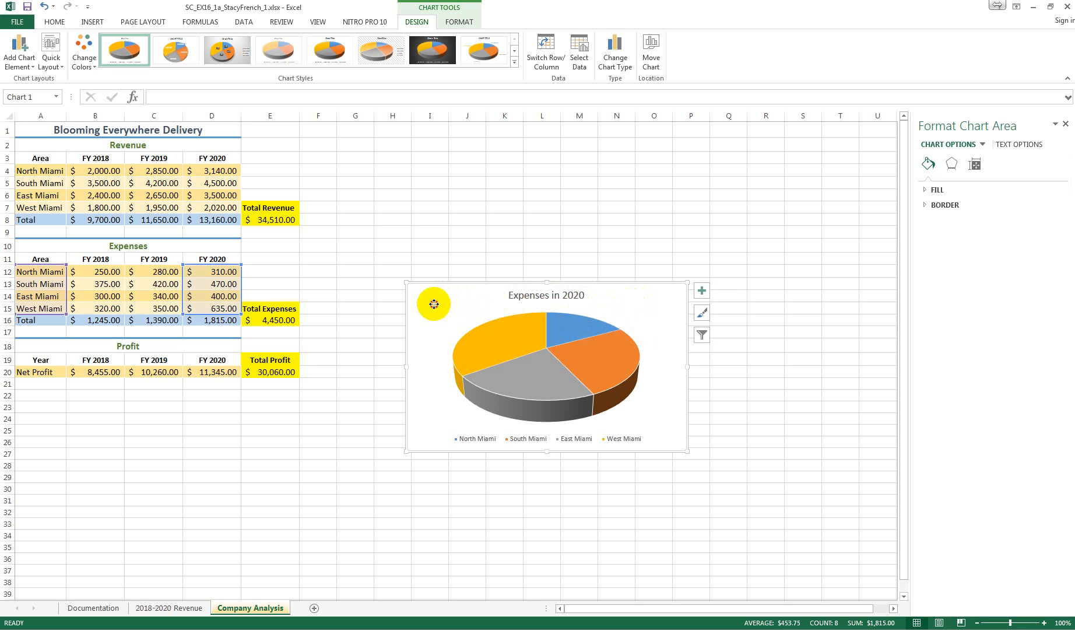
pyautogui.click(514, 62)
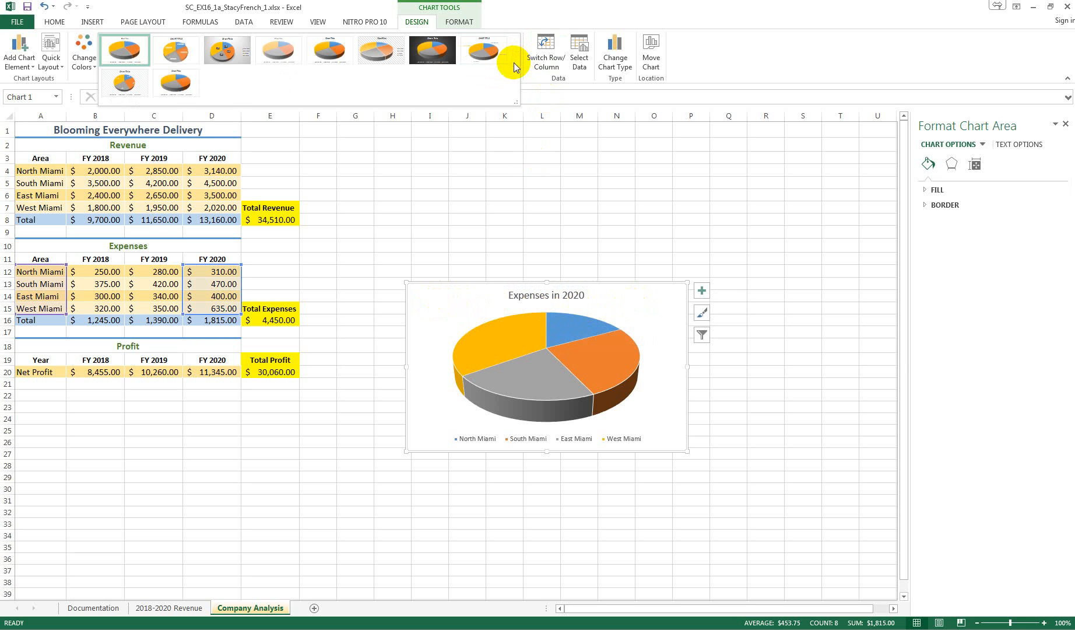
pyautogui.click(231, 54)
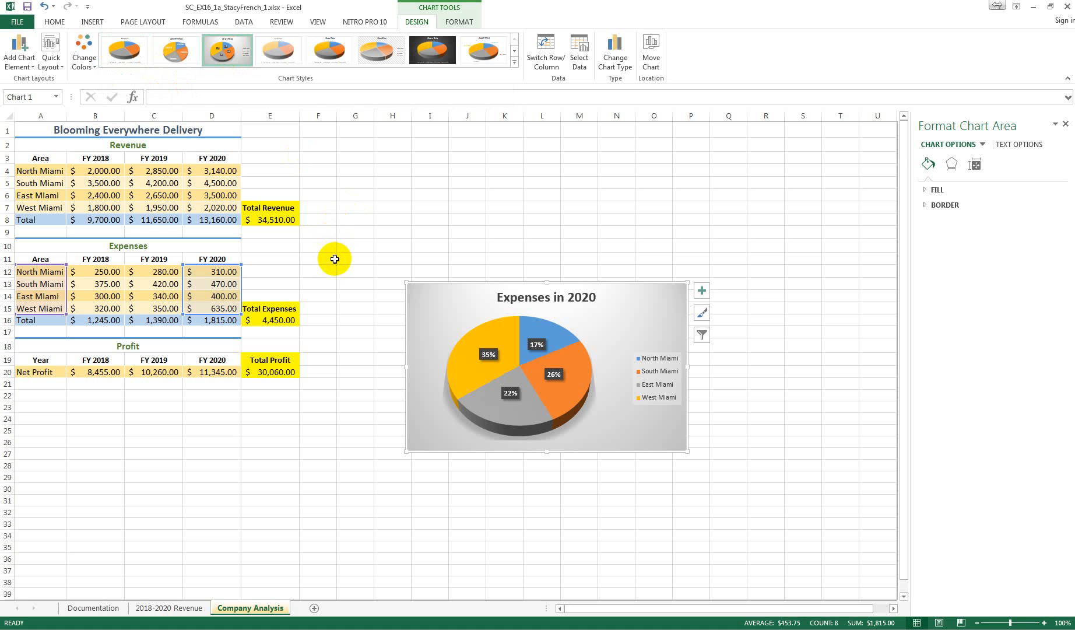
# Move the expenses pie chart to a new sheet named 2020 Expenses
pyautogui.rightClick(427, 301)
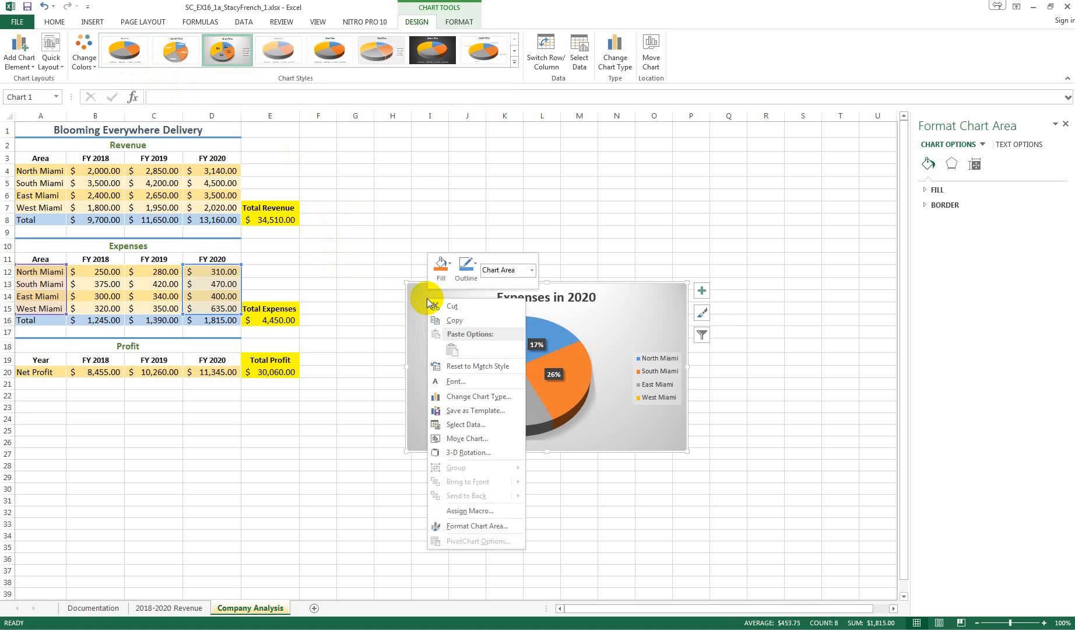
pyautogui.click(466, 437)
pyautogui.click(399, 419)
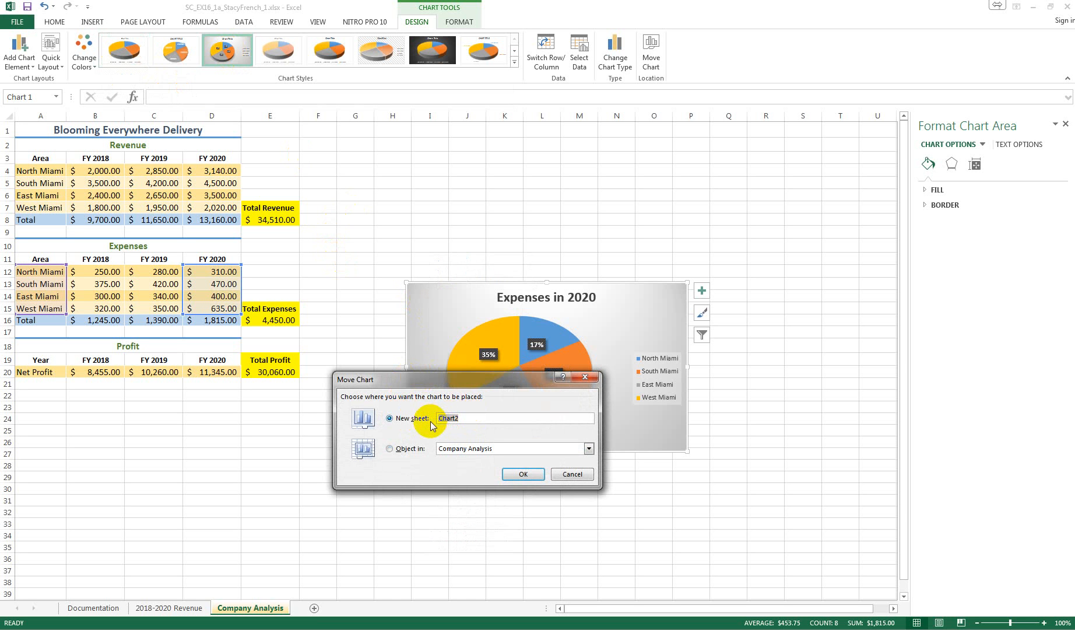
pyautogui.write('2020 Expenses')
pyautogui.click(523, 474)
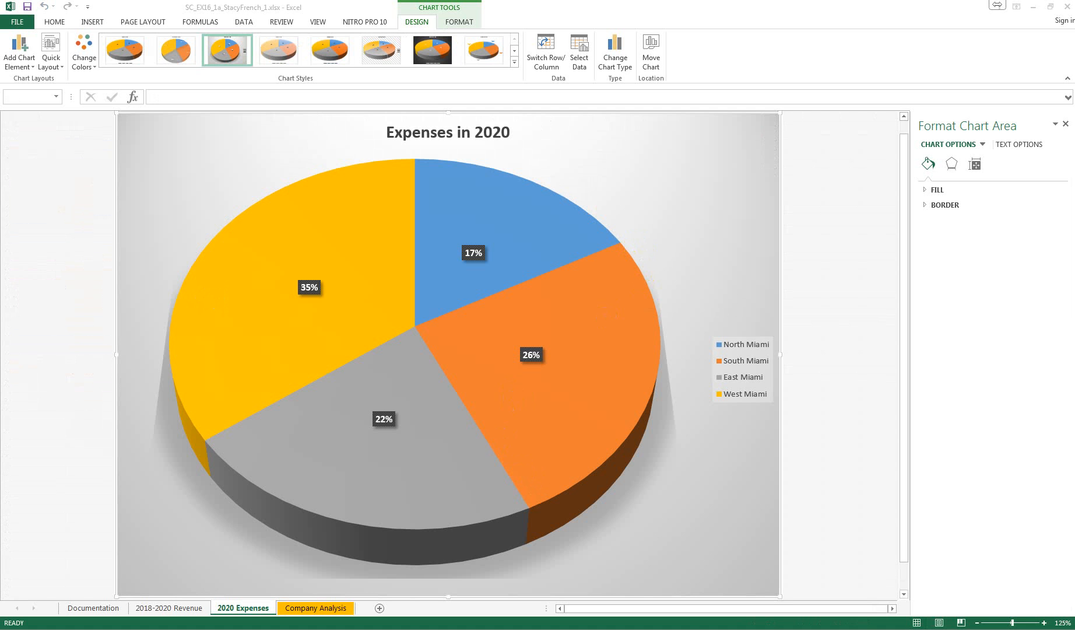
# Save the workbook in the Excel Ch 1 Mod 1a folder with its file name ending in _2.xlsx, replacing the existing file
pyautogui.click(13, 23)
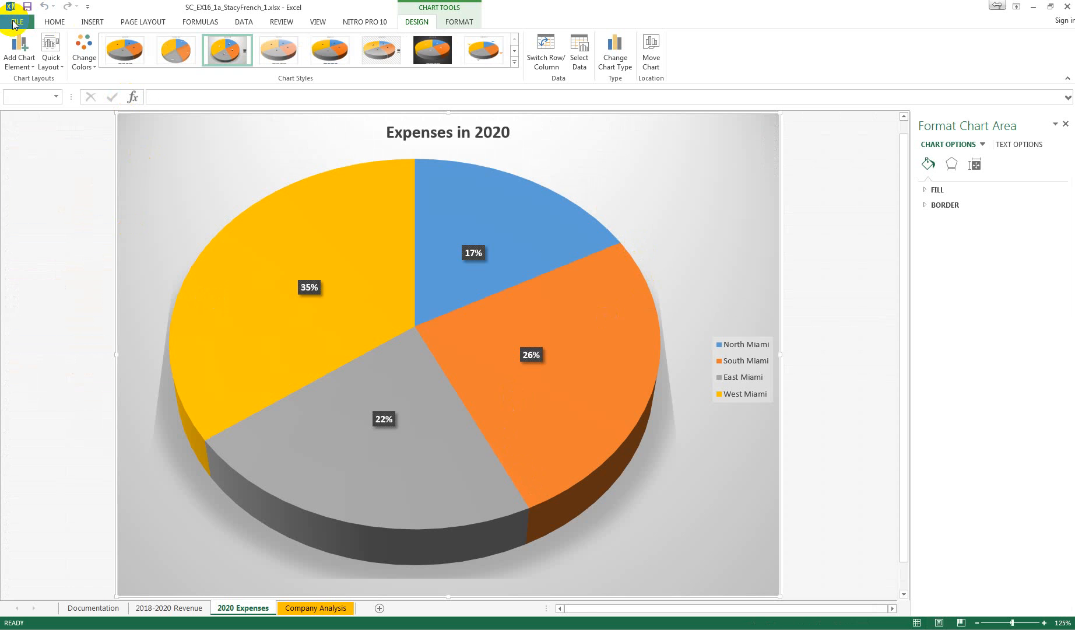
pyautogui.click(13, 23)
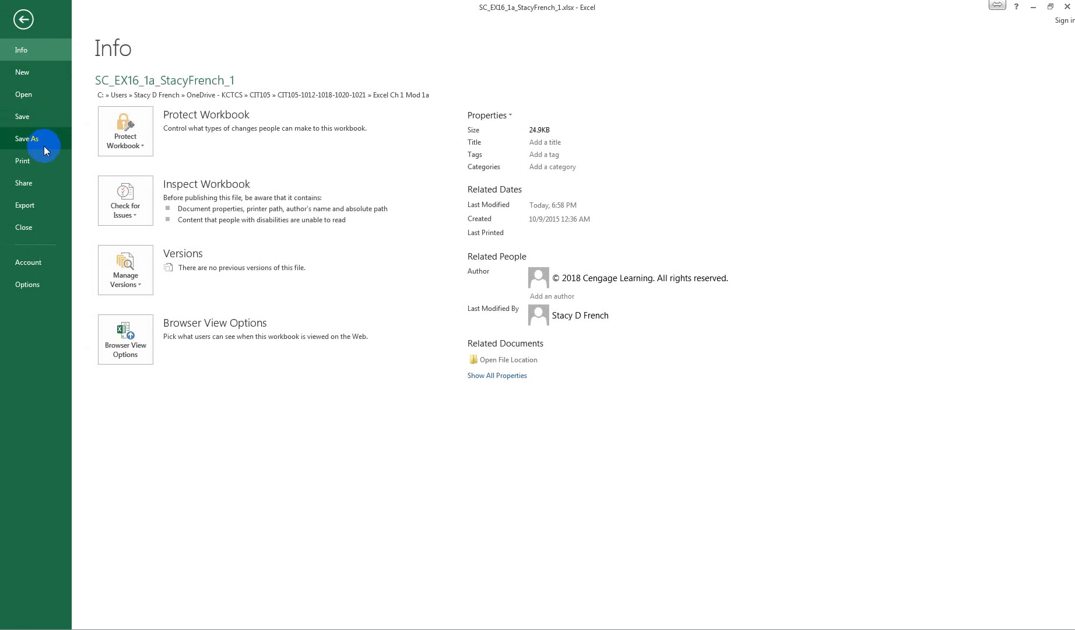
pyautogui.click(42, 140)
pyautogui.click(368, 135)
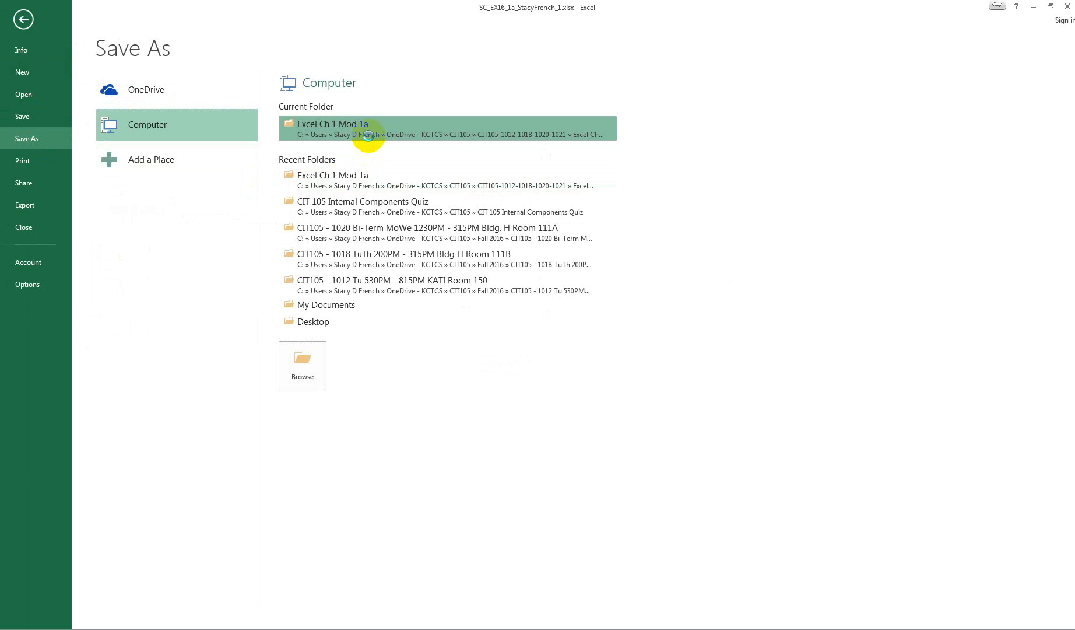
pyautogui.click(160, 233)
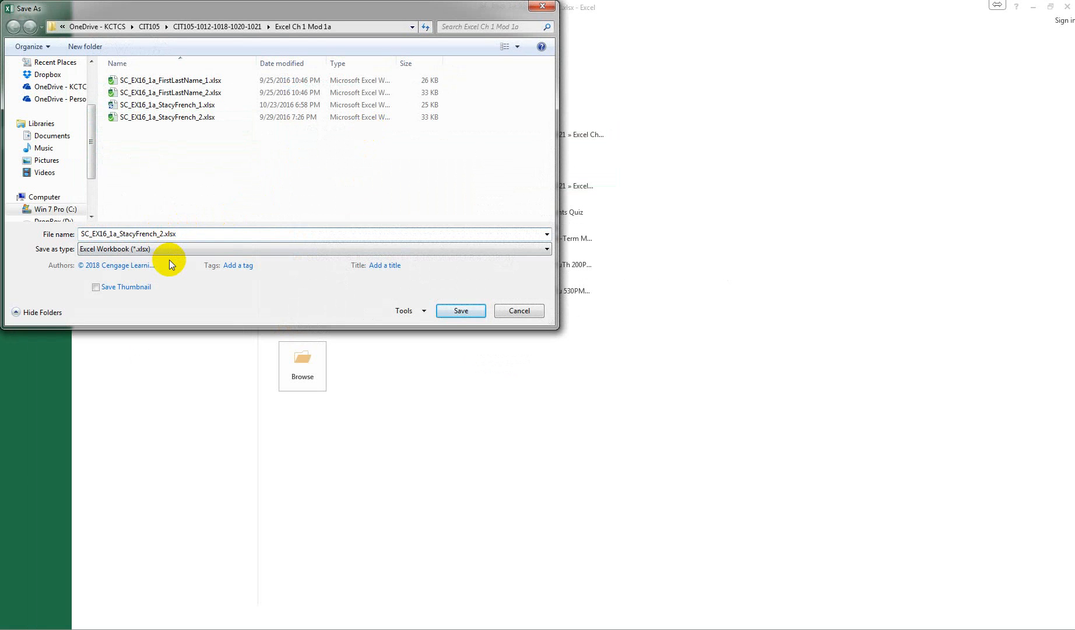
pyautogui.click(460, 310)
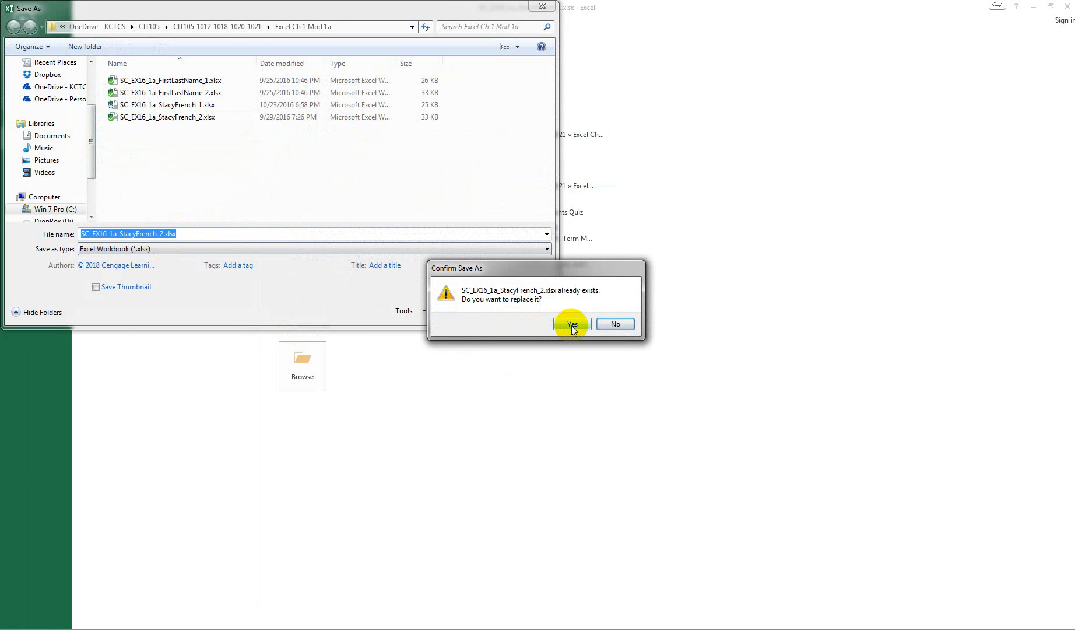
pyautogui.click(571, 324)
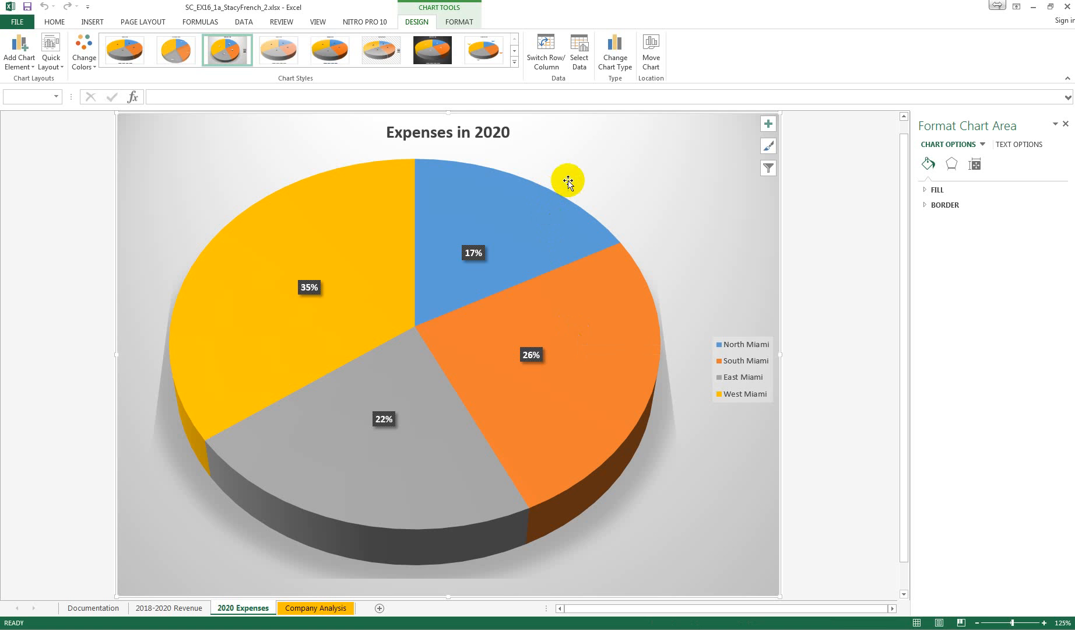